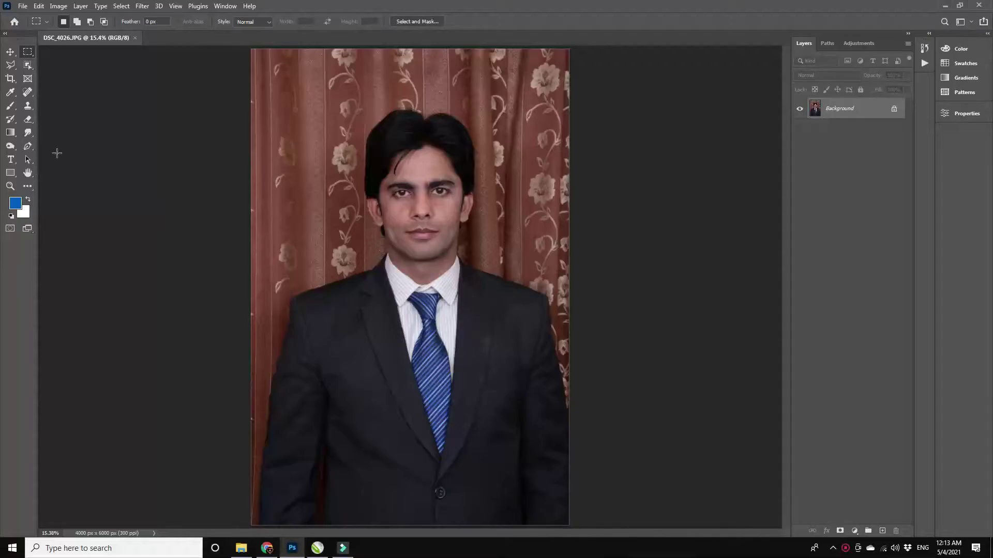
# Select the man with Select Subject and feather the selection by 1 pixel
pyautogui.click(29, 65)
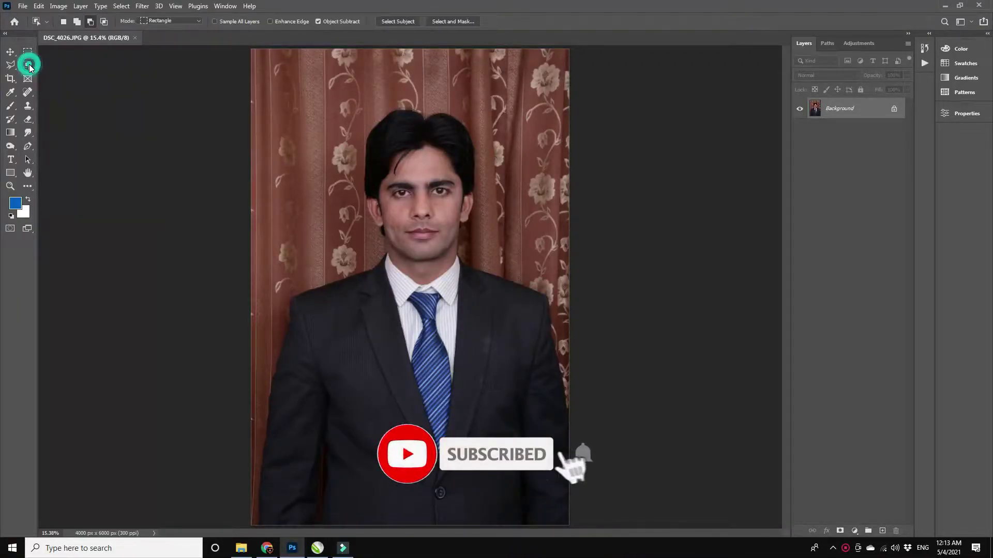
pyautogui.click(396, 21)
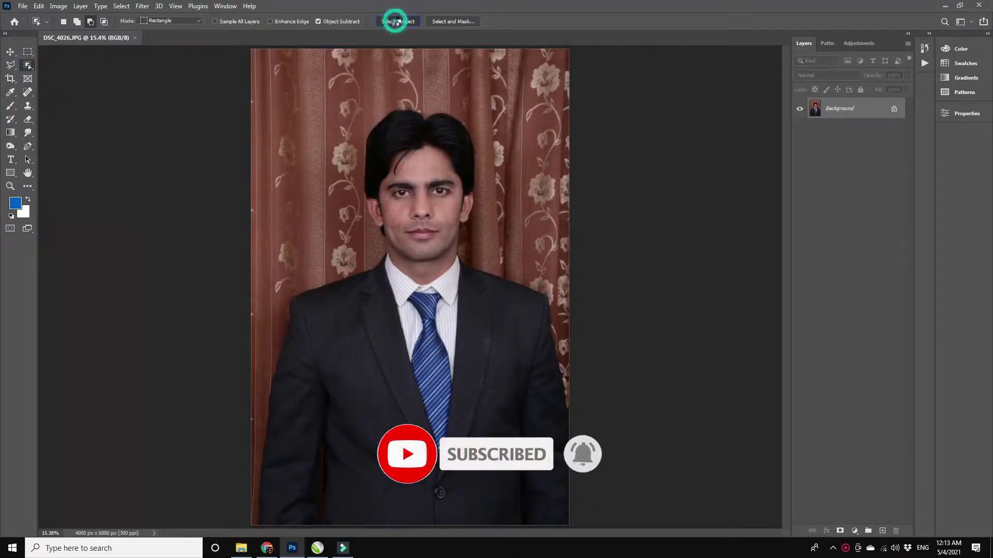
pyautogui.rightClick(407, 145)
pyautogui.click(479, 165)
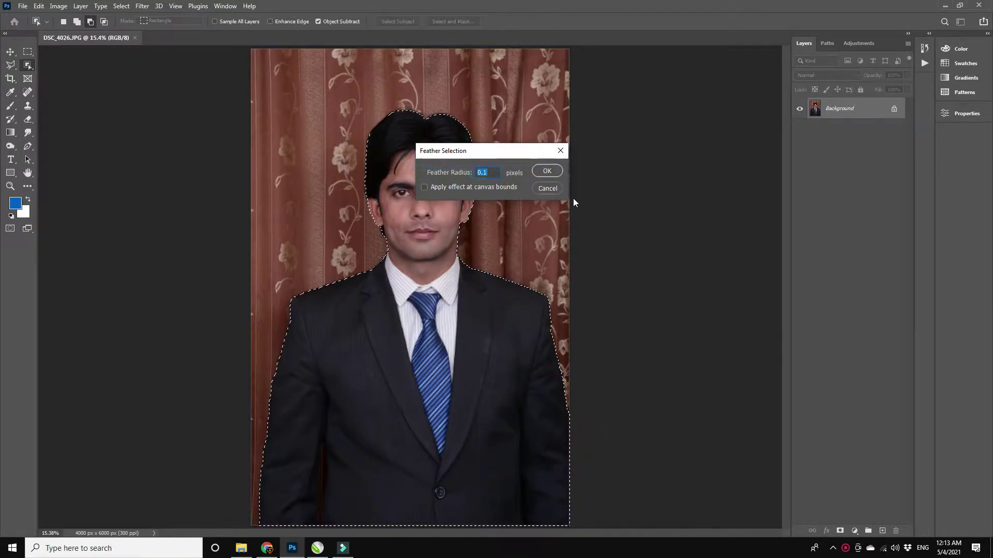
pyautogui.write('1')
pyautogui.click(549, 172)
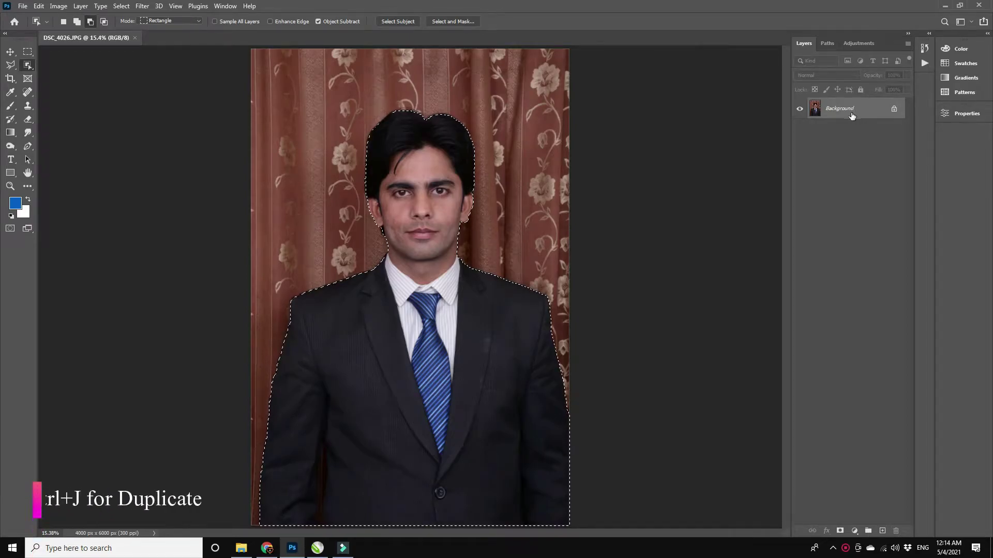
# Copy the selected man to Layer 1 and delete the original Background layer
pyautogui.hotkey('ctrl', 'j')
pyautogui.click(799, 130)
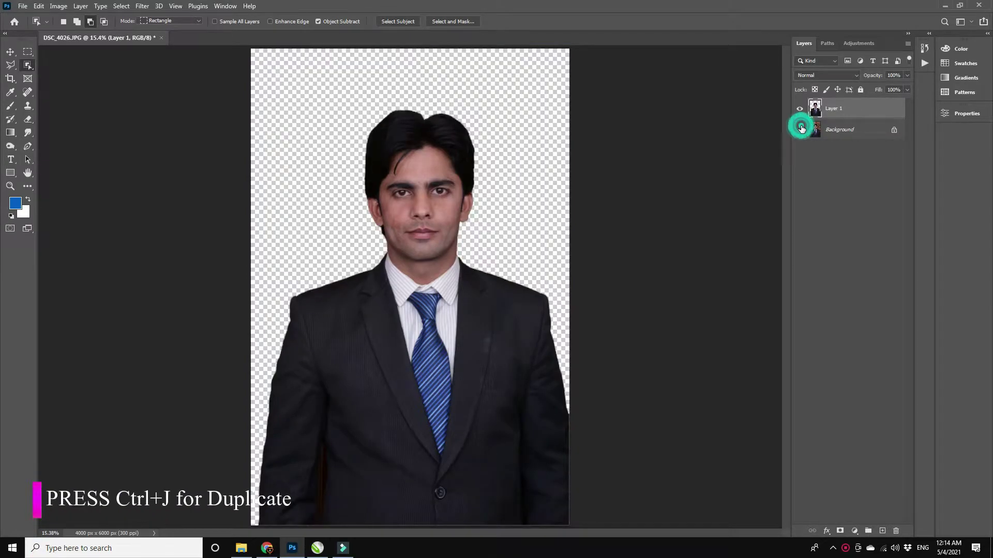
pyautogui.click(800, 129)
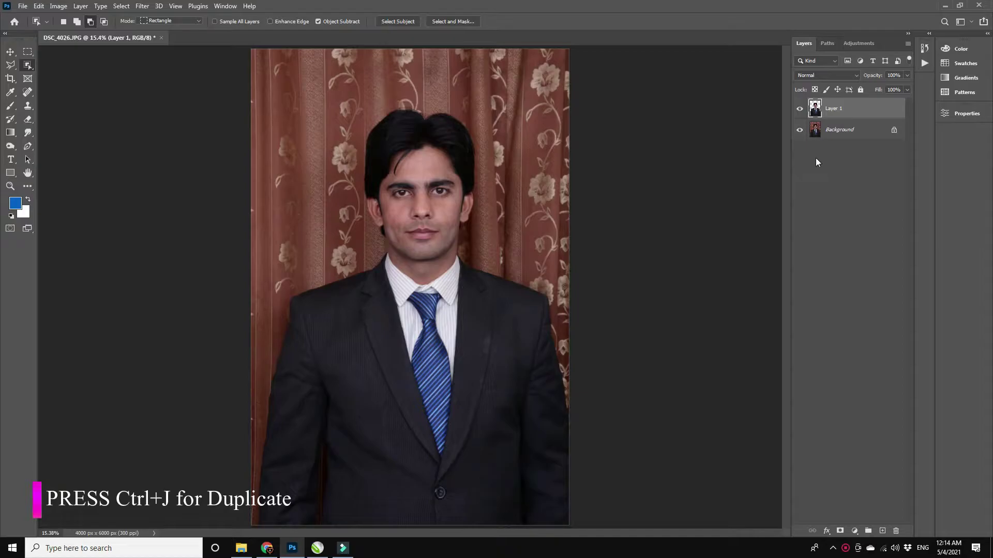
pyautogui.click(840, 132)
pyautogui.click(895, 531)
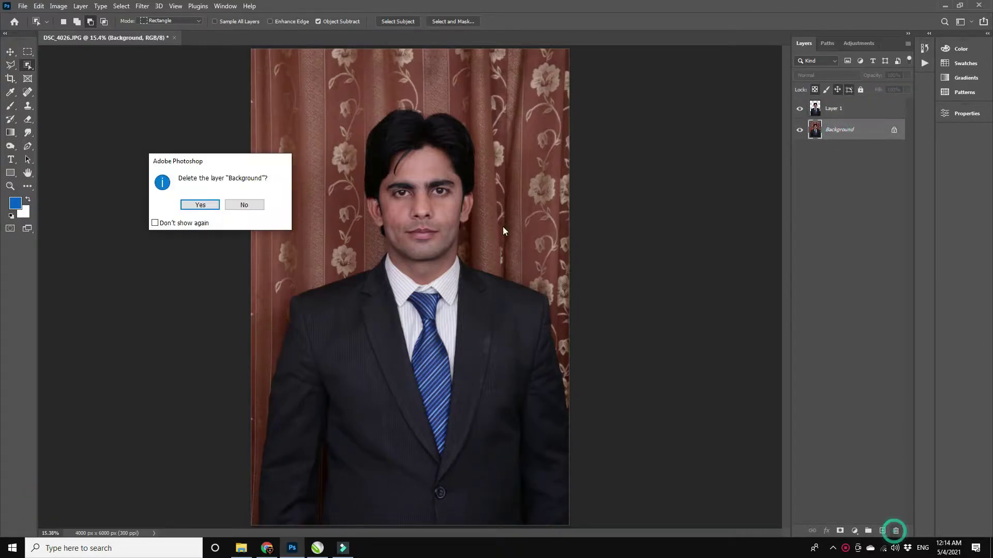
pyautogui.click(204, 209)
pyautogui.click(439, 205)
# Apply the Skin Smoothing neural filter with Smoothness 43 and Blur 94 as a new layer
pyautogui.click(420, 235)
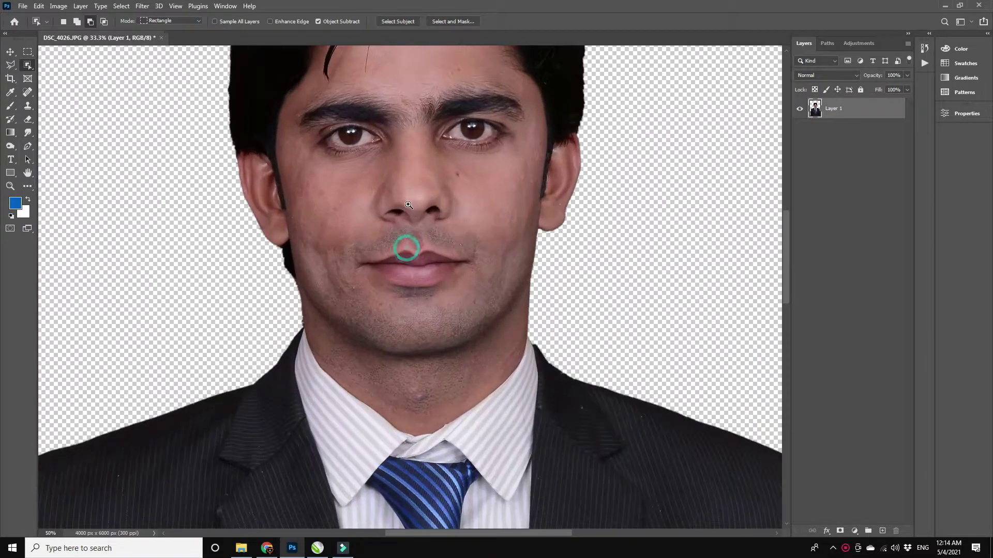
pyautogui.scroll(3, 420, 235)
pyautogui.click(420, 234)
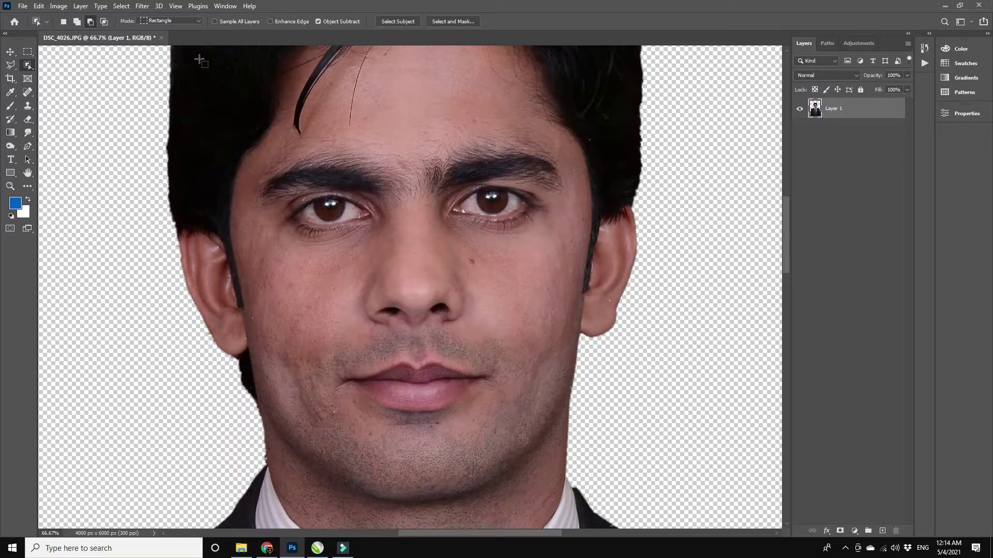
pyautogui.click(142, 6)
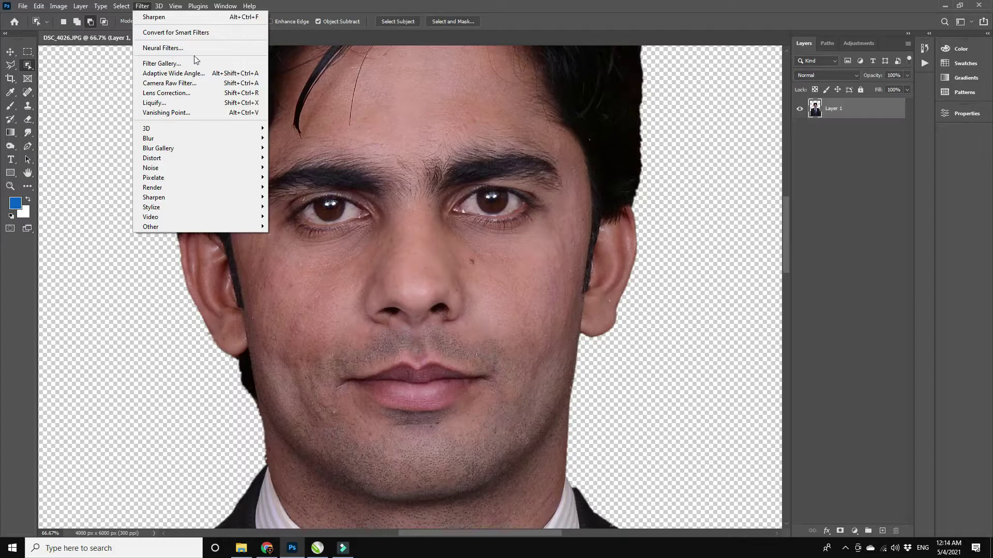
pyautogui.click(217, 50)
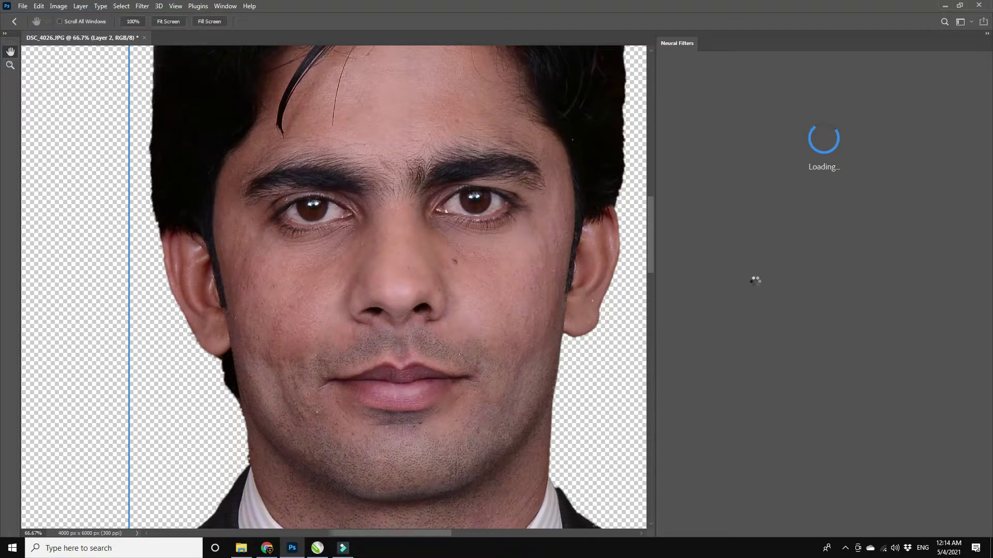
pyautogui.click(784, 62)
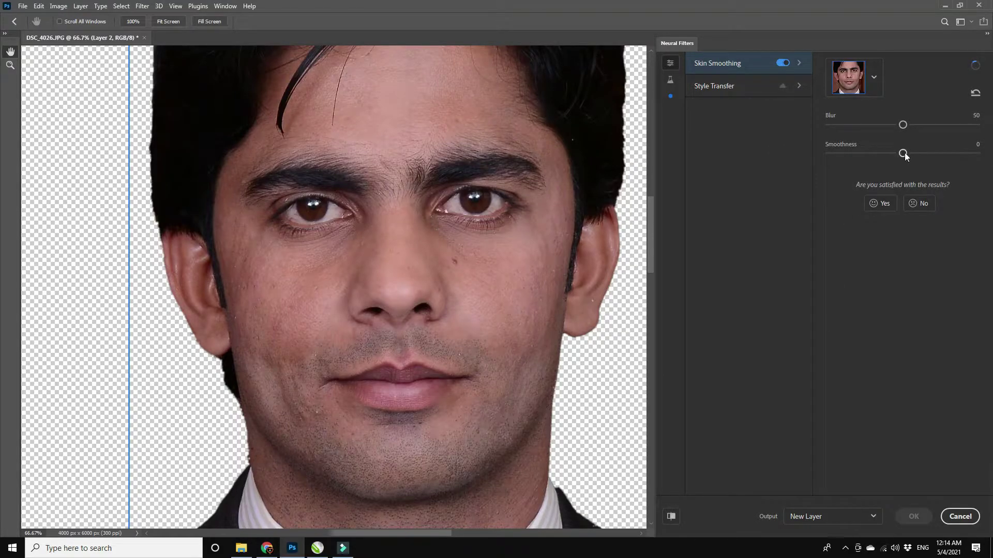
pyautogui.moveTo(904, 153); pyautogui.dragTo(956, 156)
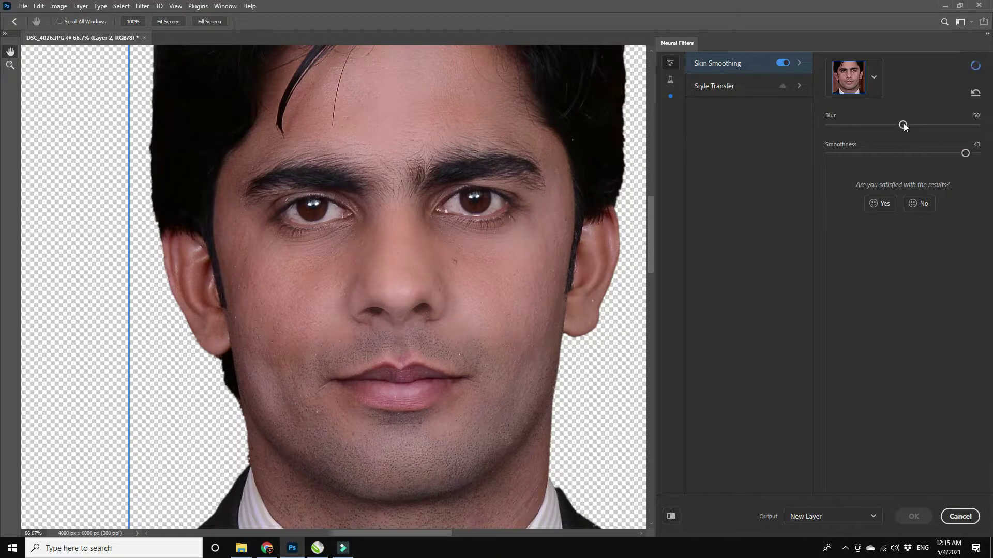
pyautogui.moveTo(904, 126); pyautogui.dragTo(967, 125)
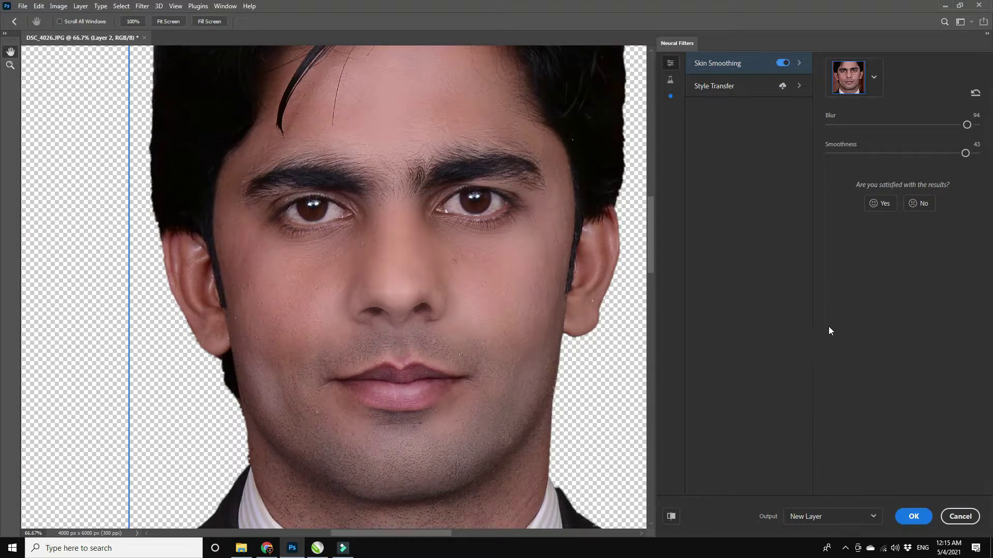
pyautogui.press('Return')
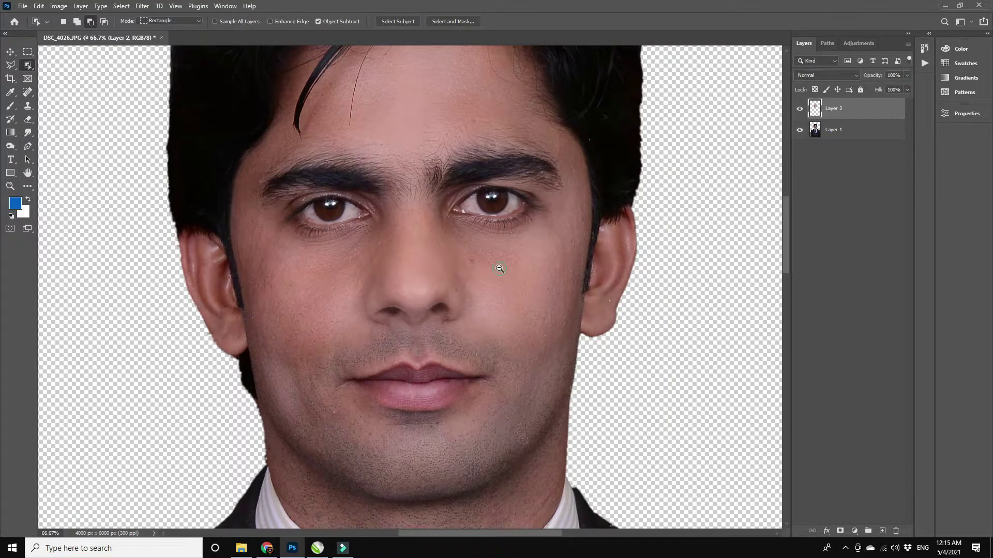
# Compare the smoothed layer before and after, then merge Layer 1 and Layer 2
pyautogui.scroll(-1, 501, 270)
pyautogui.moveTo(502, 356); pyautogui.dragTo(495, 308)
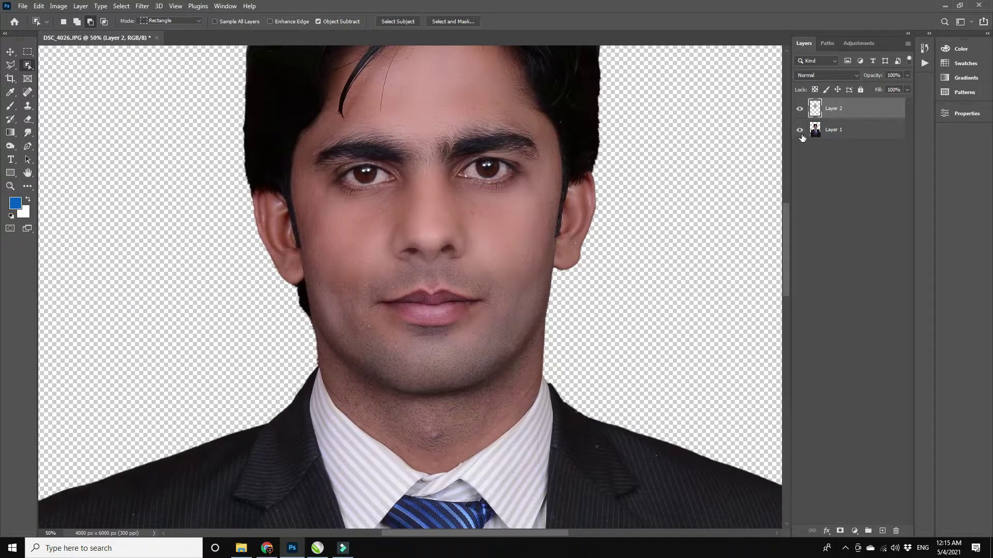
pyautogui.click(799, 108)
pyautogui.click(799, 108)
pyautogui.keyDown('shift'); pyautogui.click(817, 135); pyautogui.keyUp('shift')
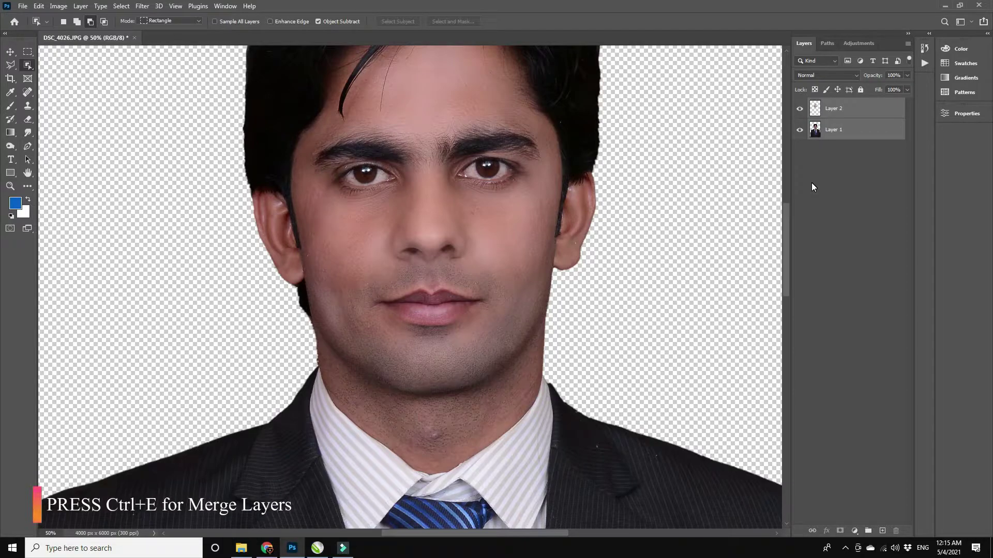
pyautogui.hotkey('ctrl', 'e')
# Heal three blemishes on the neck with the Content-Aware Spot Healing Brush
pyautogui.scroll(2, 432, 439)
pyautogui.scroll(2, 432, 439)
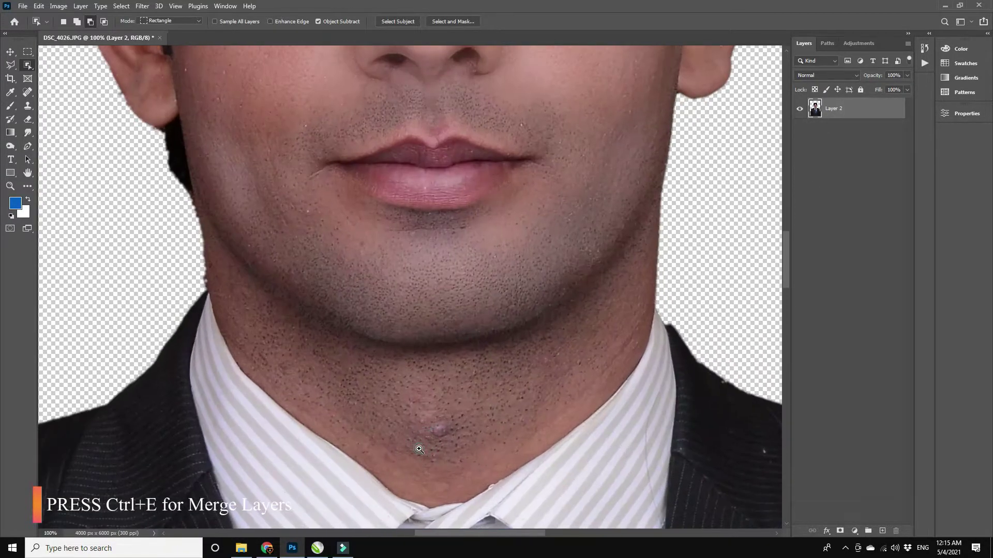
pyautogui.scroll(2, 433, 439)
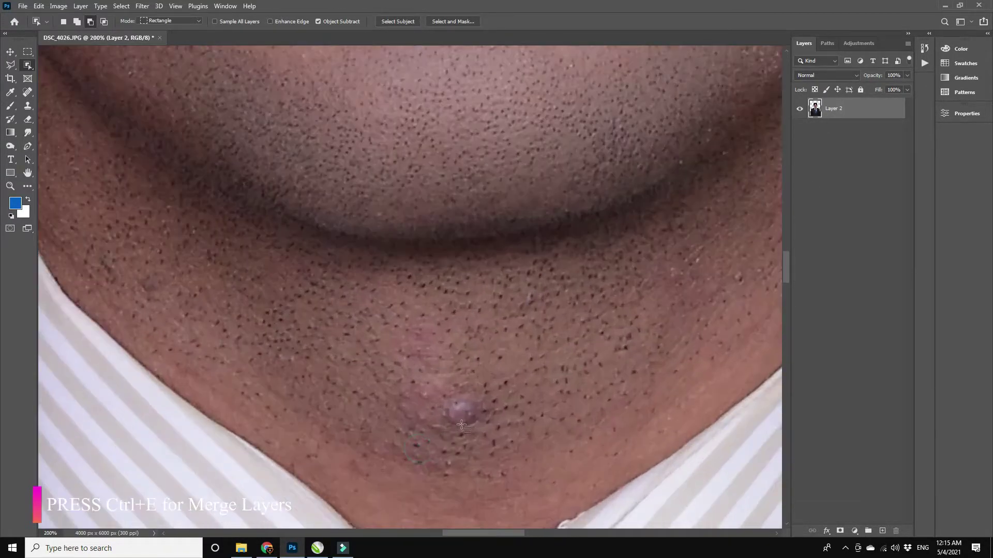
pyautogui.click(28, 92)
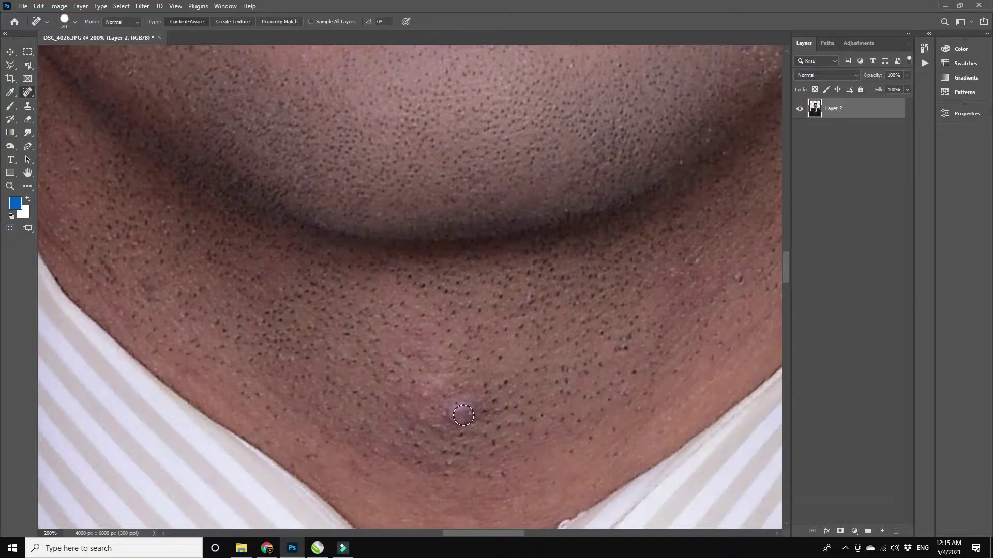
pyautogui.press(']')
pyautogui.press(']')
pyautogui.click(462, 412)
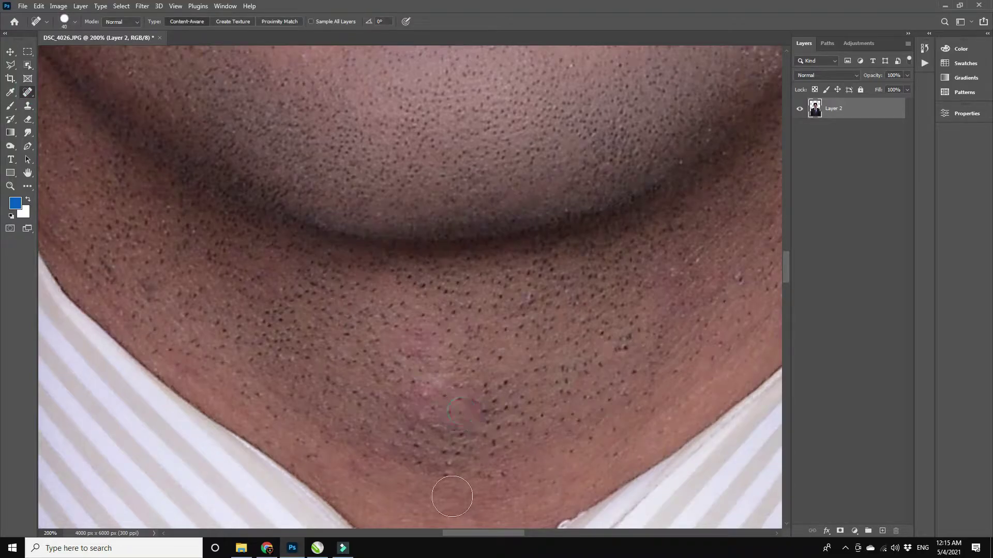
pyautogui.press('[')
pyautogui.press('[')
pyautogui.click(423, 395)
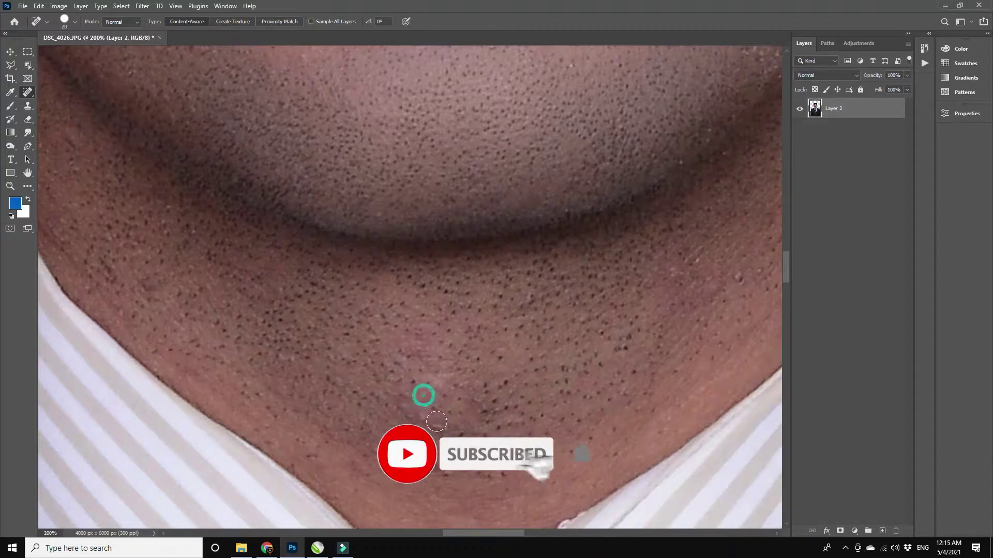
pyautogui.click(418, 352)
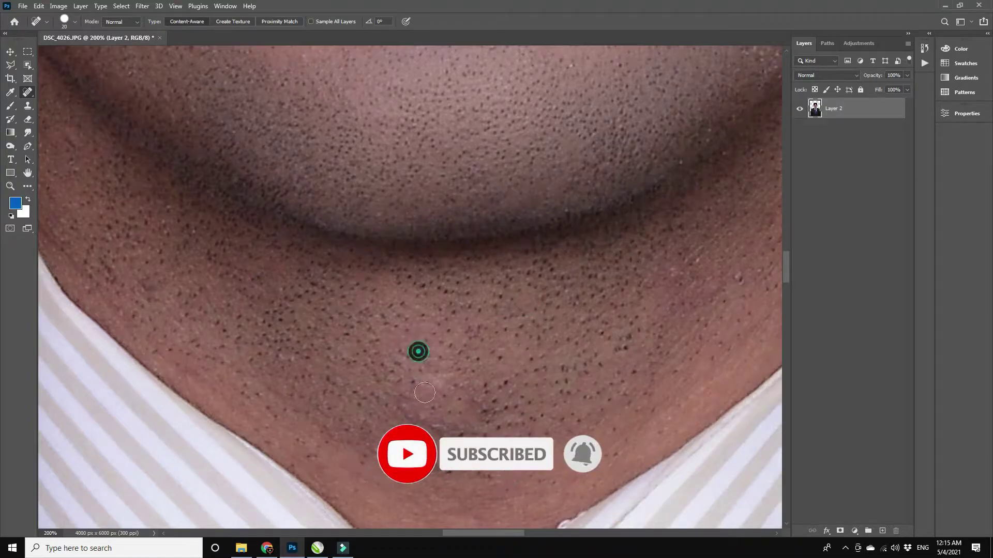
# Bring the nose and lips into view and shrink the healing brush
pyautogui.moveTo(735, 279); pyautogui.dragTo(470, 335)
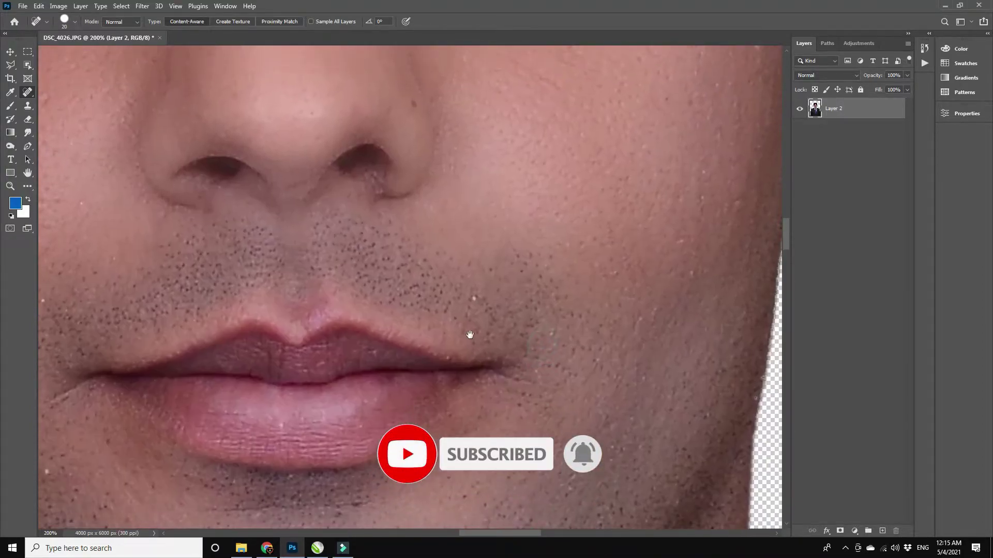
pyautogui.press('[')
pyautogui.press('[')
pyautogui.press('[')
pyautogui.scroll(-1, 539, 298)
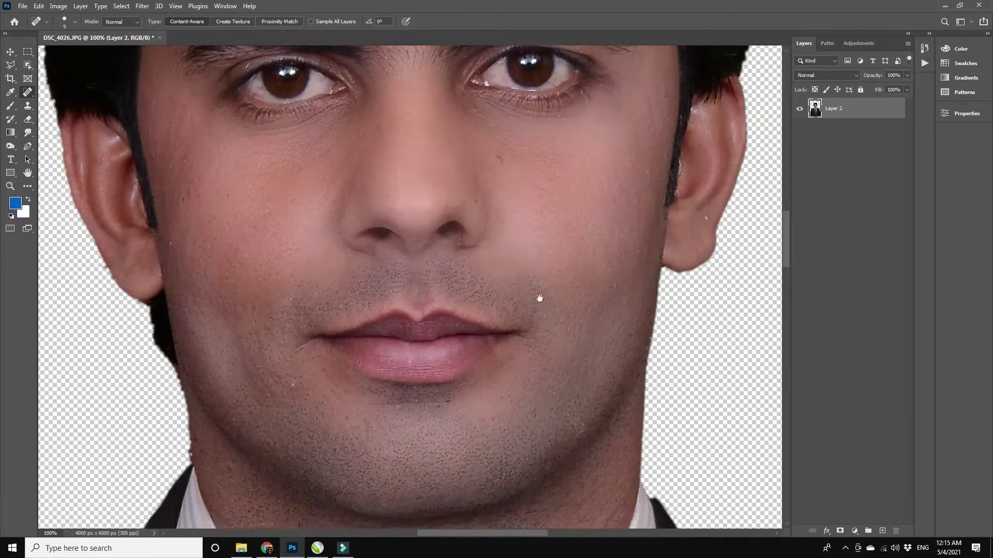
pyautogui.scroll(2, 539, 298)
pyautogui.scroll(2, 701, 289)
pyautogui.scroll(-2, 746, 339)
pyautogui.scroll(-1, 639, 302)
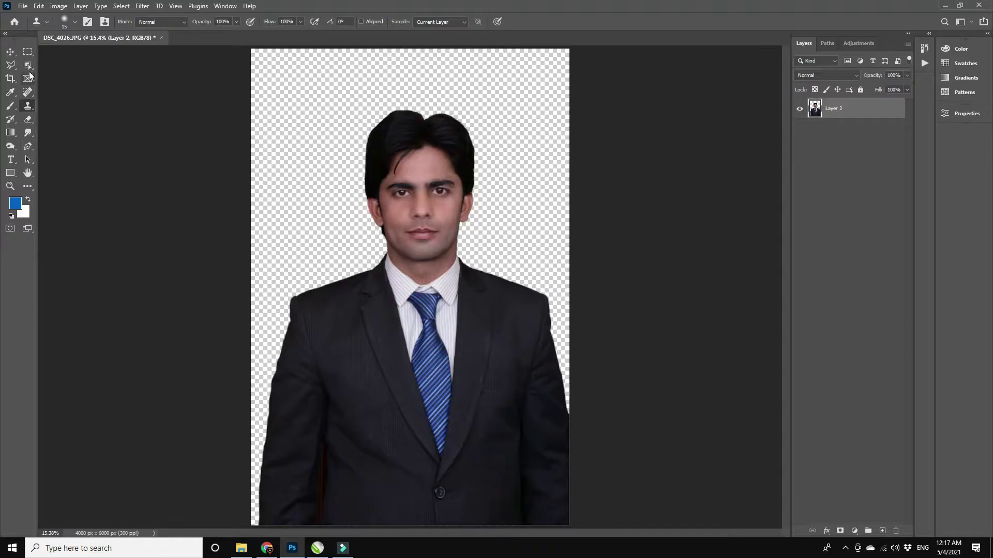
# Crop the canvas to a 1.5:2 ratio with the man shifted into place
pyautogui.click(28, 66)
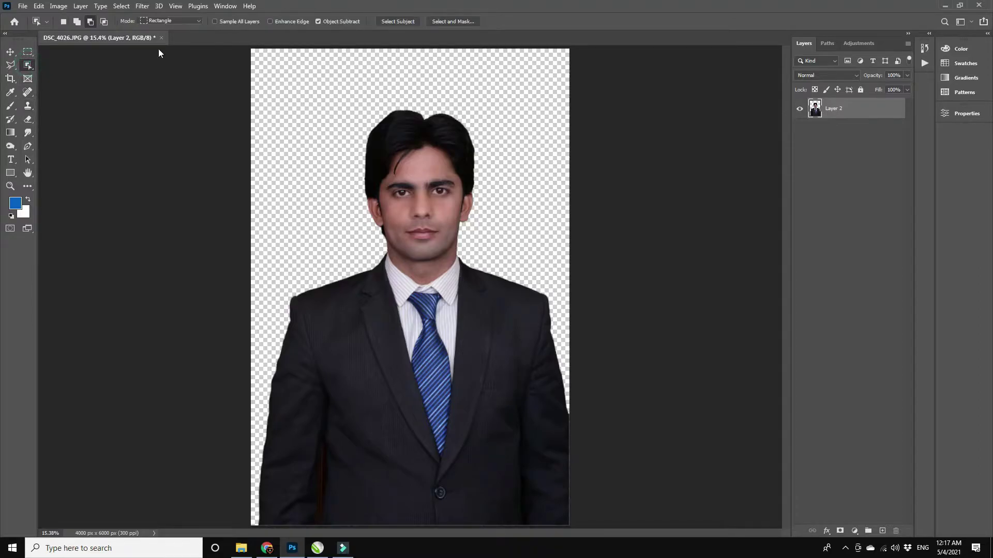
pyautogui.press('c')
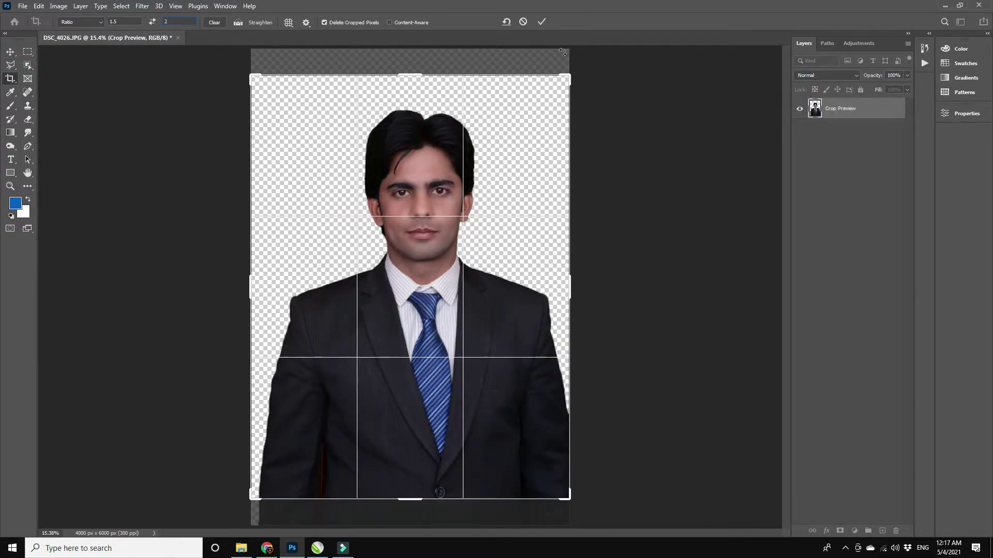
pyautogui.moveTo(410, 325); pyautogui.dragTo(397, 351)
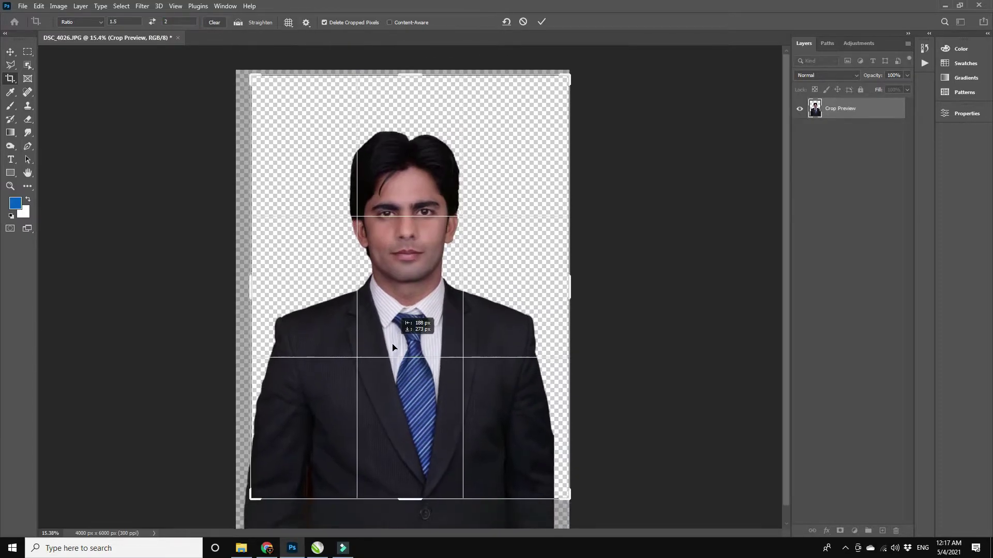
pyautogui.click(541, 22)
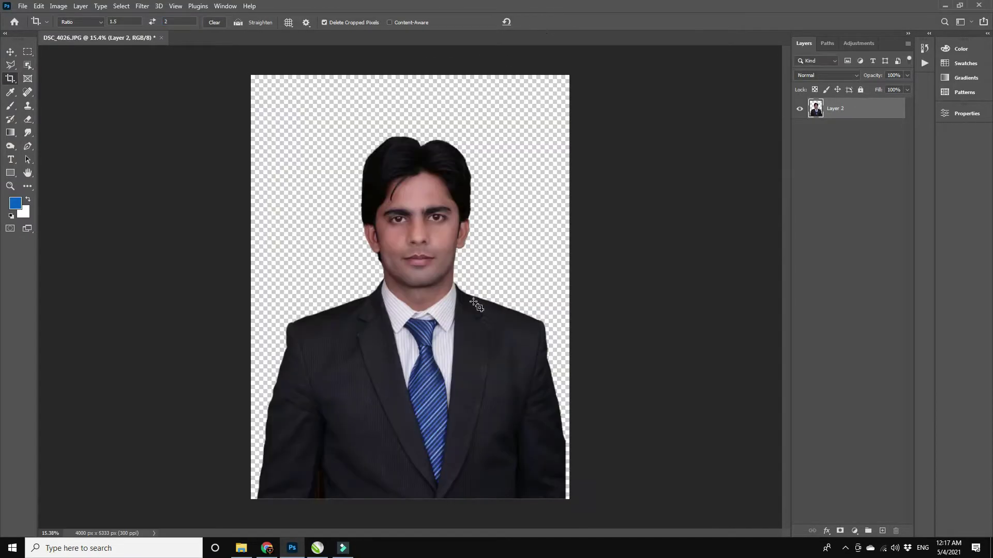
# Scale the portrait up to about 140% and reposition it to fill the frame
pyautogui.hotkey('ctrl', 't')
pyautogui.moveTo(569, 133); pyautogui.dragTo(627, 62)
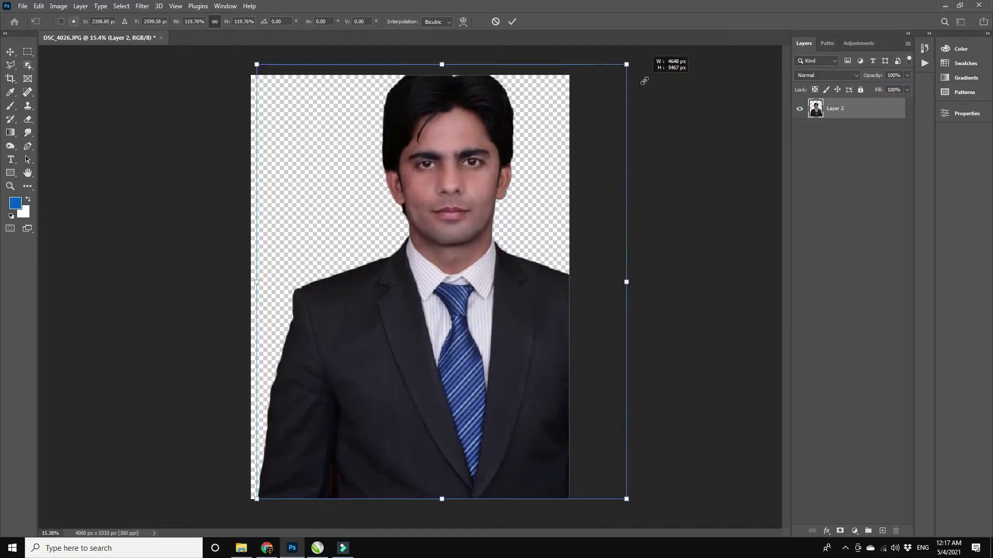
pyautogui.moveTo(487, 274); pyautogui.dragTo(456, 312)
pyautogui.moveTo(594, 102); pyautogui.dragTo(658, 66)
pyautogui.moveTo(448, 254)
pyautogui.mouseDown()
pyautogui.moveTo(414, 288)
pyautogui.moveTo(415, 302)
pyautogui.mouseUp()
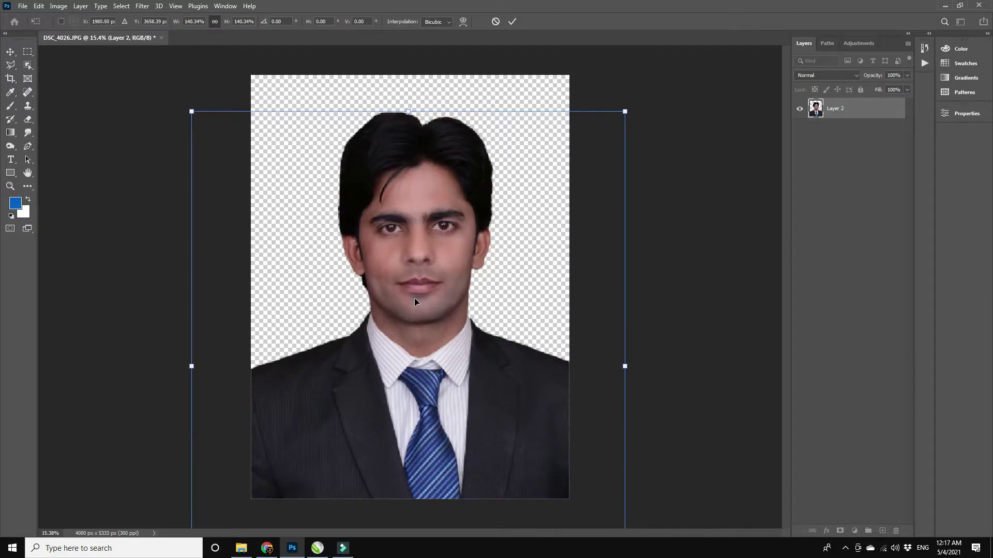
pyautogui.press('Return')
# Resize the image to 1.5 × 2 inches at 300 ppi (450 × 600 px)
pyautogui.press('c')
pyautogui.click(59, 6)
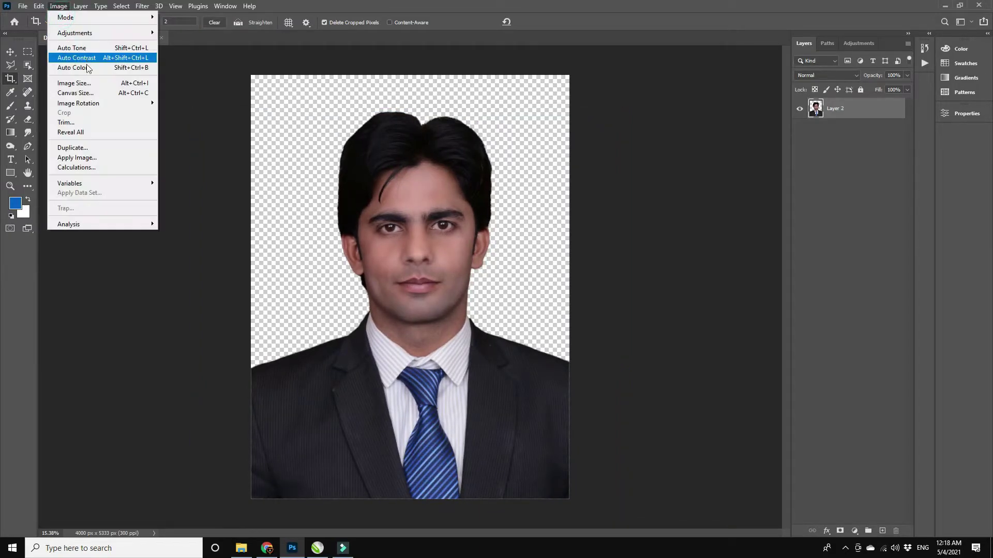
pyautogui.click(87, 86)
pyautogui.click(600, 171)
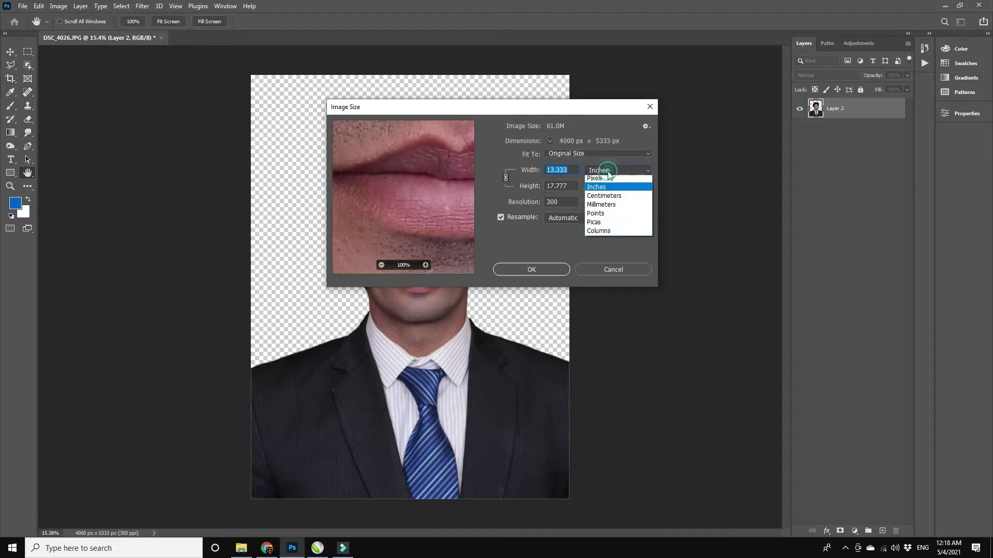
pyautogui.click(608, 199)
pyautogui.doubleClick(573, 173)
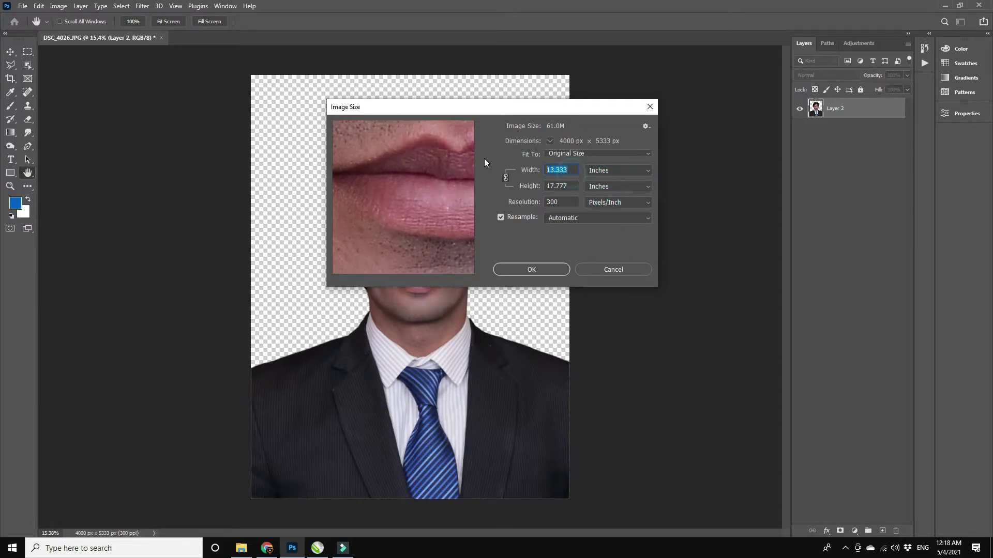
pyautogui.write('1.5')
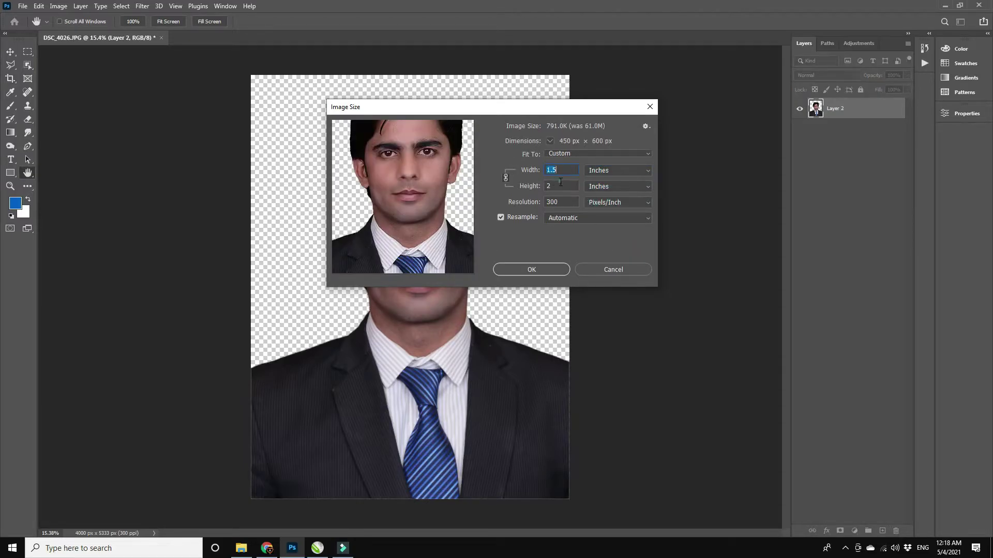
pyautogui.doubleClick(549, 187)
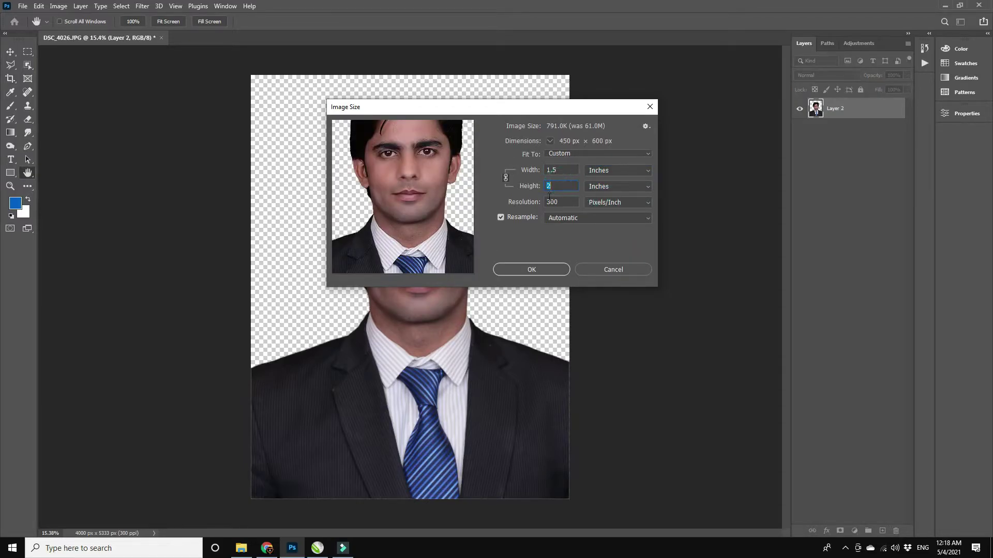
pyautogui.click(538, 266)
pyautogui.press('c')
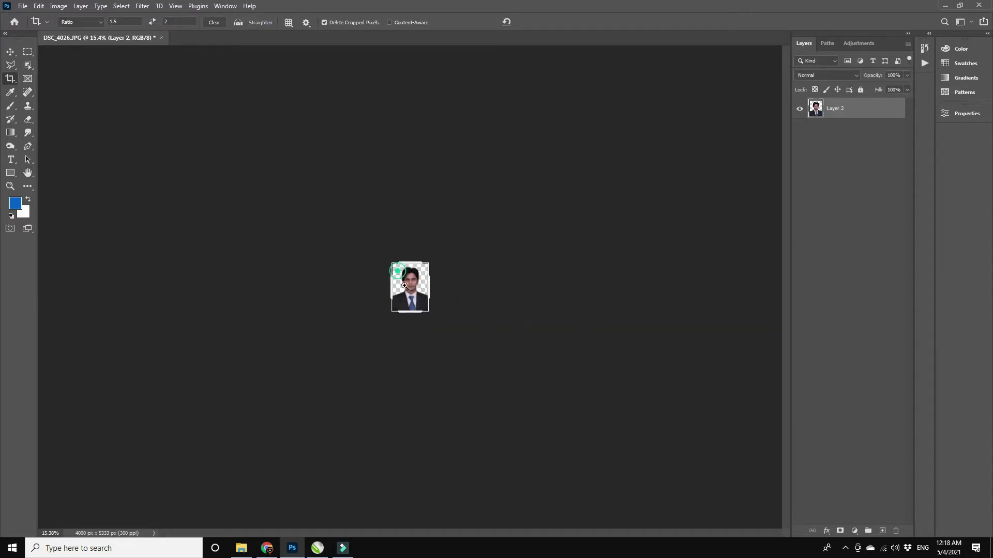
pyautogui.moveTo(404, 286); pyautogui.dragTo(424, 295)
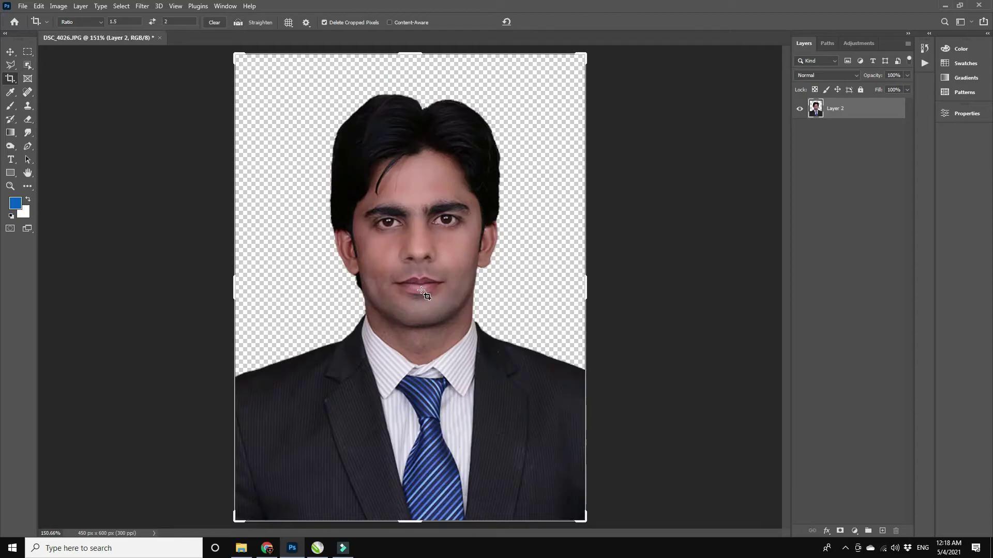
pyautogui.doubleClick(425, 295)
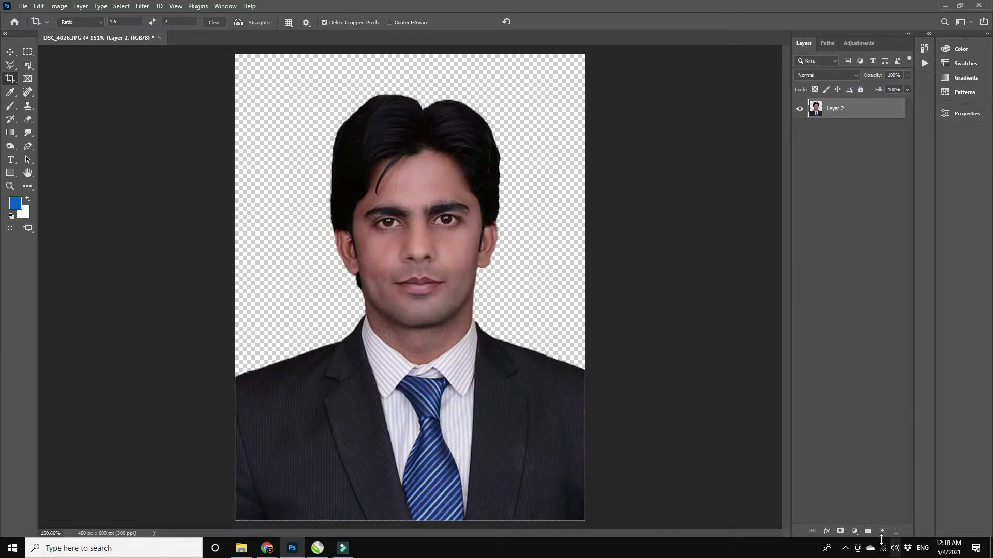
# Add Layer 3 beneath the portrait and fill it with blue #0661c3
pyautogui.click(882, 531)
pyautogui.moveTo(833, 108); pyautogui.dragTo(823, 147)
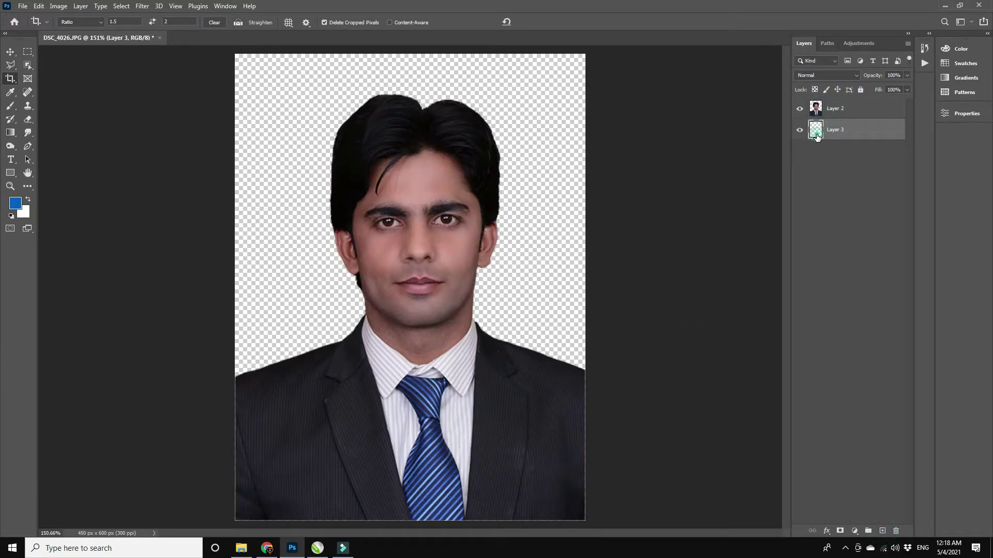
pyautogui.click(38, 6)
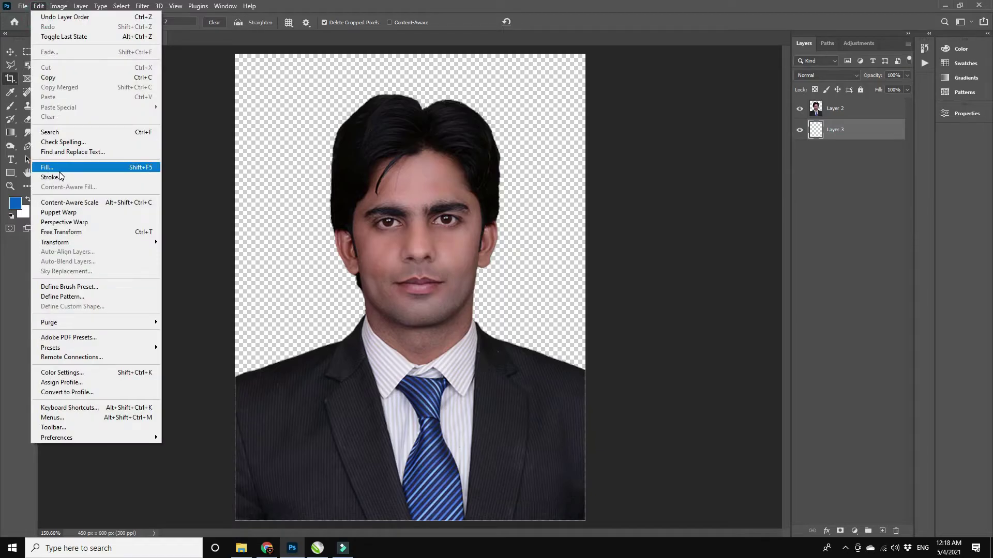
pyautogui.click(57, 166)
pyautogui.click(504, 144)
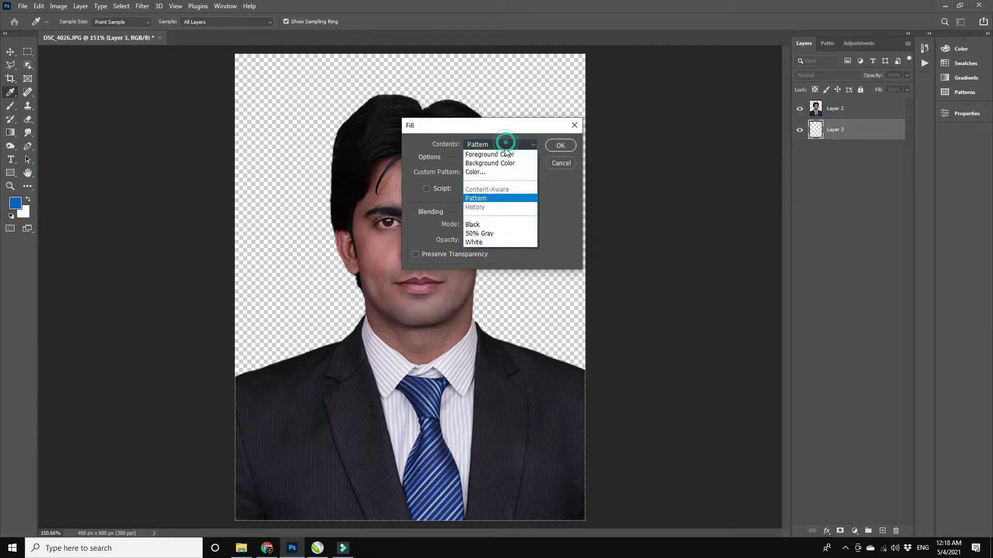
pyautogui.click(489, 171)
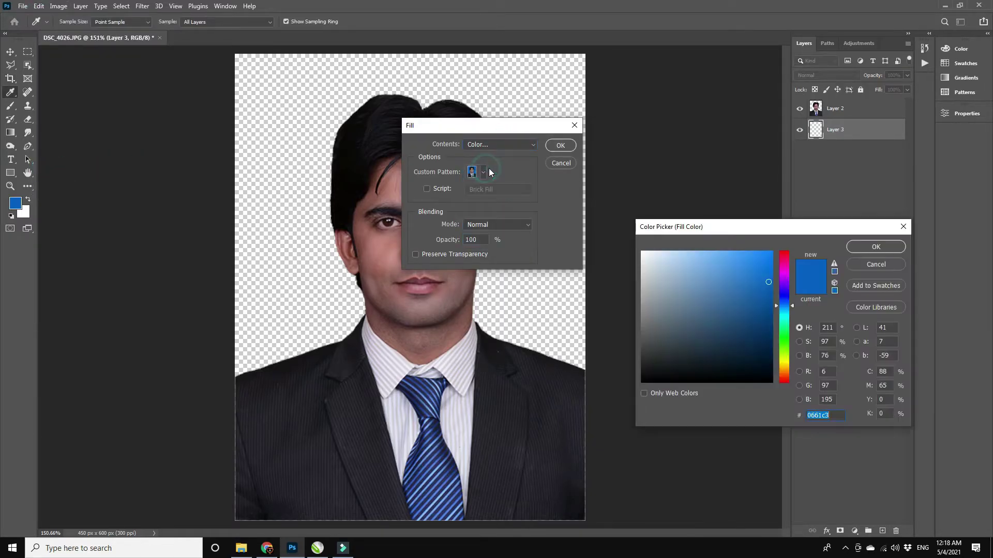
pyautogui.click(875, 247)
pyautogui.click(560, 146)
pyautogui.press('c')
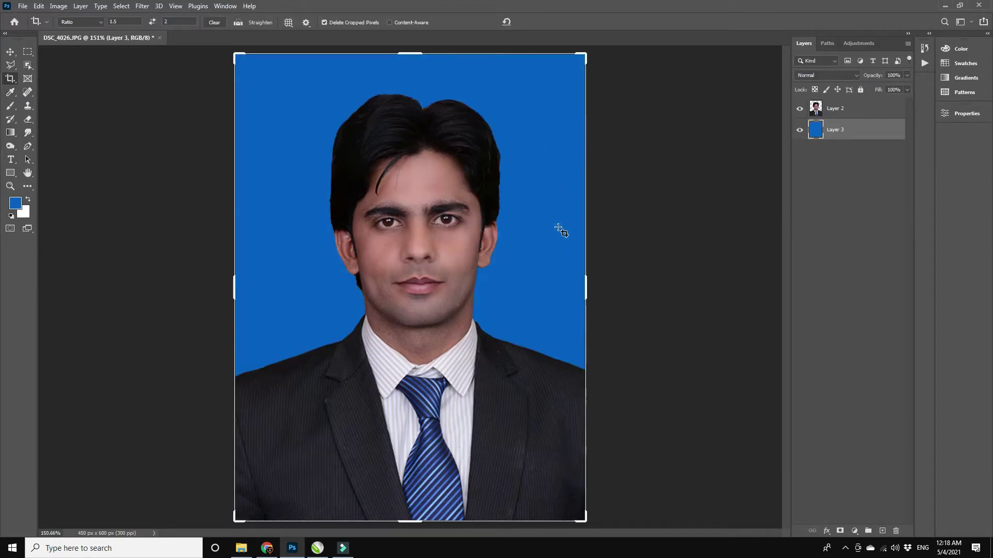
pyautogui.doubleClick(560, 230)
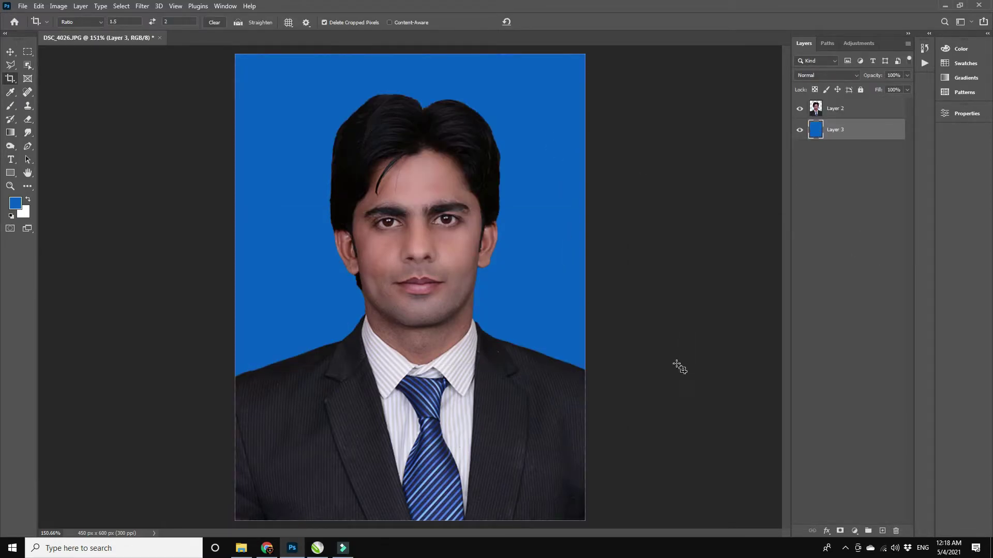
# Merge the portrait and blue background layers into one layer
pyautogui.keyDown('ctrl'); pyautogui.click(819, 108); pyautogui.keyUp('ctrl')
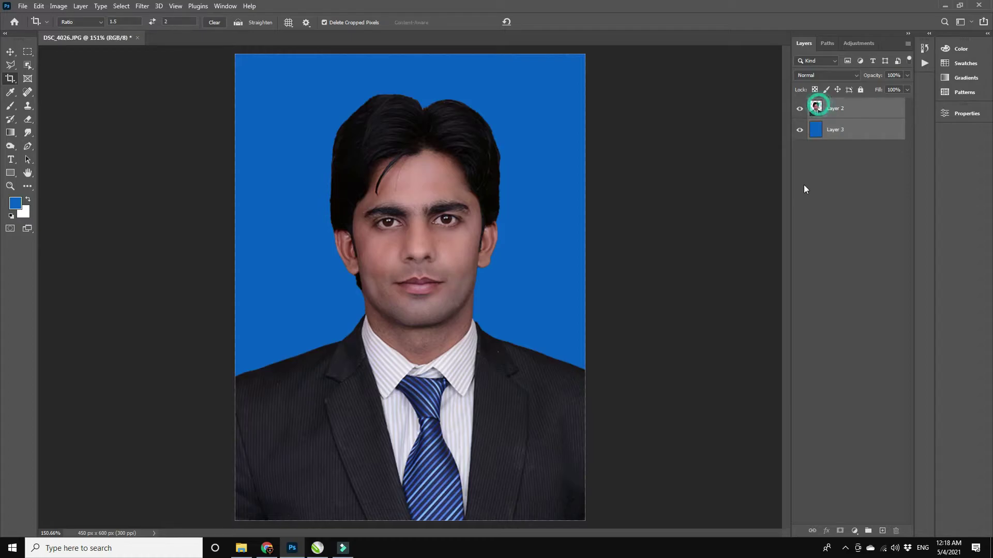
pyautogui.rightClick(859, 133)
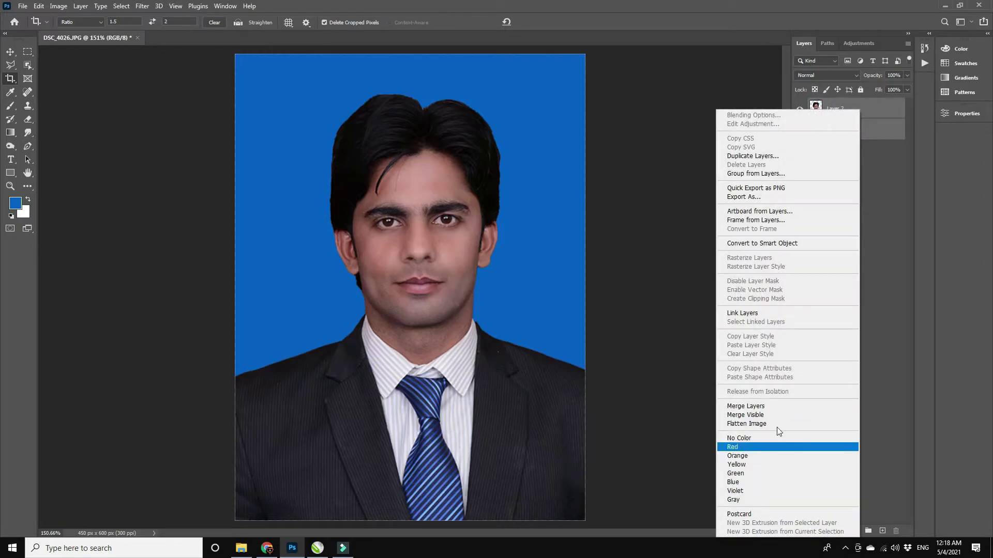
pyautogui.click(793, 407)
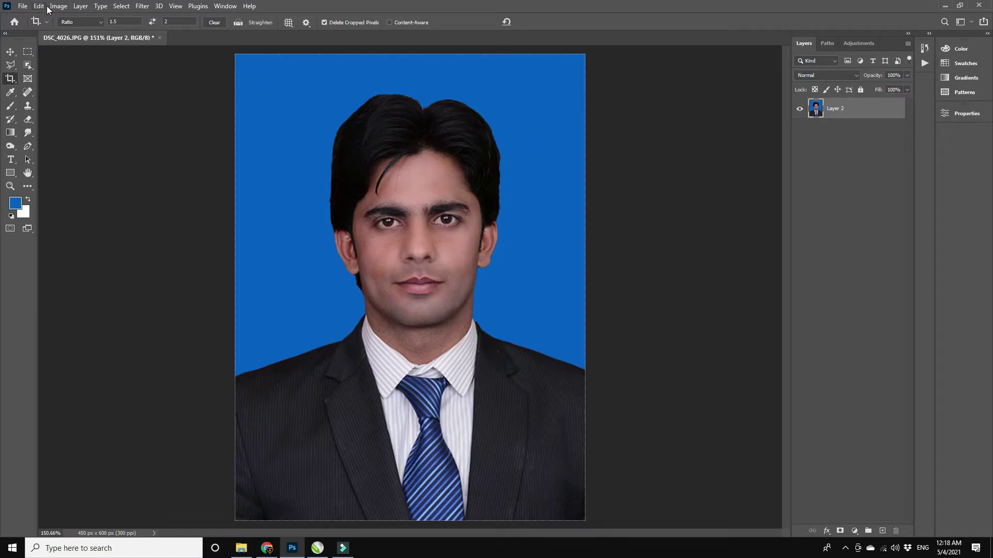
# Delete an 18-pixel border selection around the photo edges, leaving them transparent
pyautogui.hotkey('ctrl', 'a')
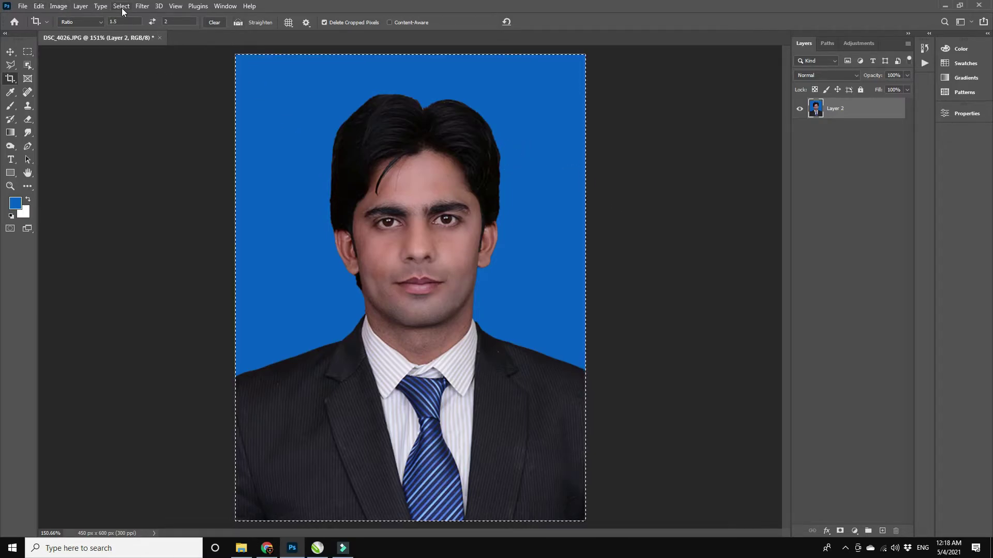
pyautogui.click(122, 7)
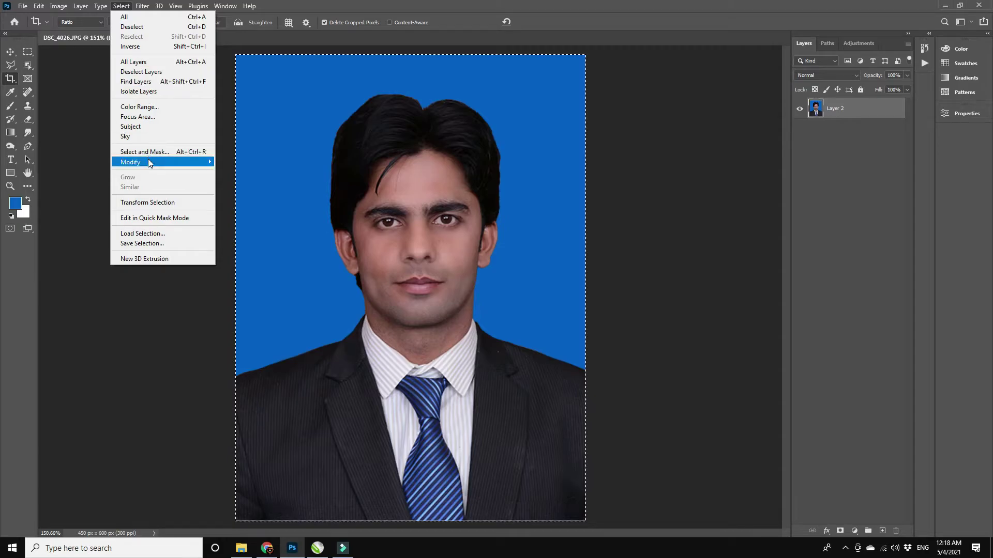
pyautogui.moveTo(130, 163)
pyautogui.click(275, 165)
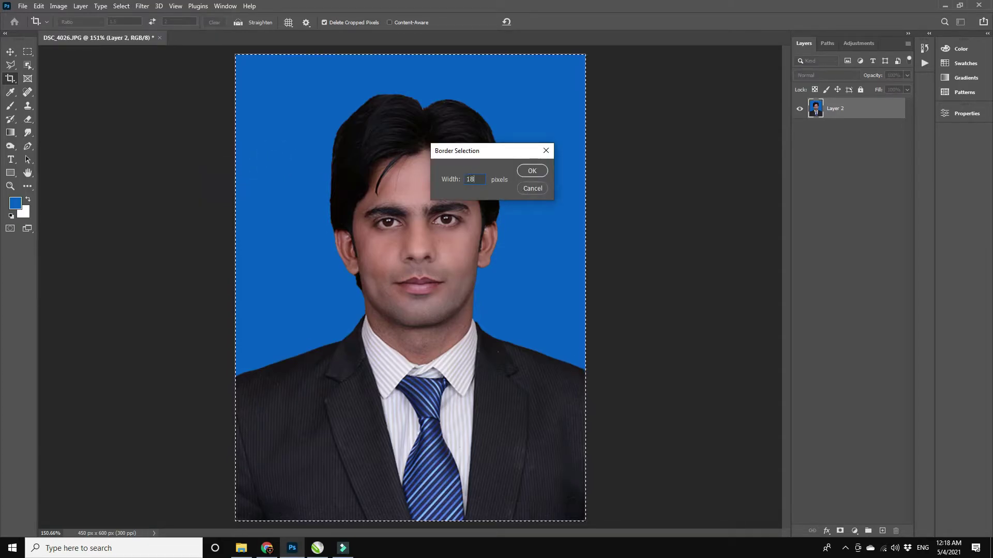
pyautogui.click(528, 170)
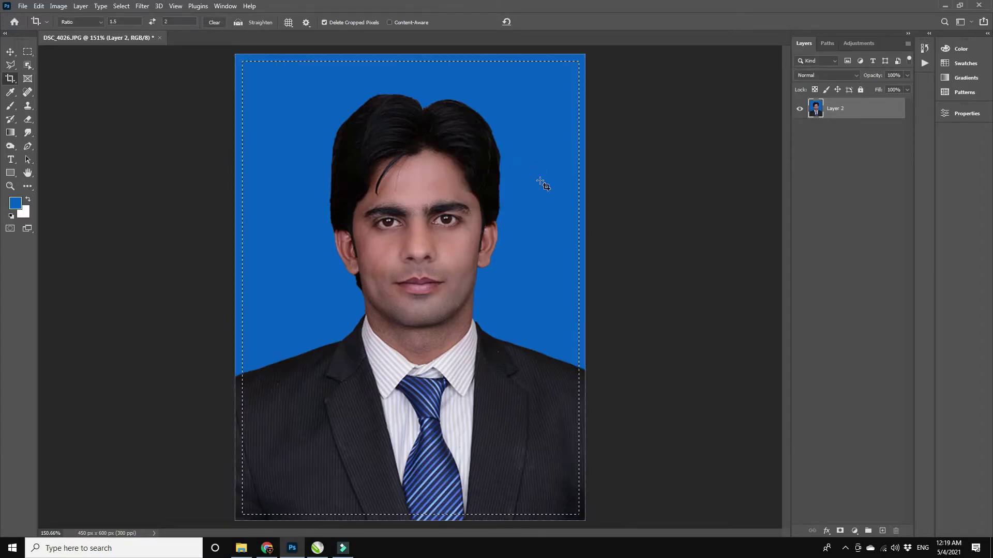
pyautogui.press('Delete')
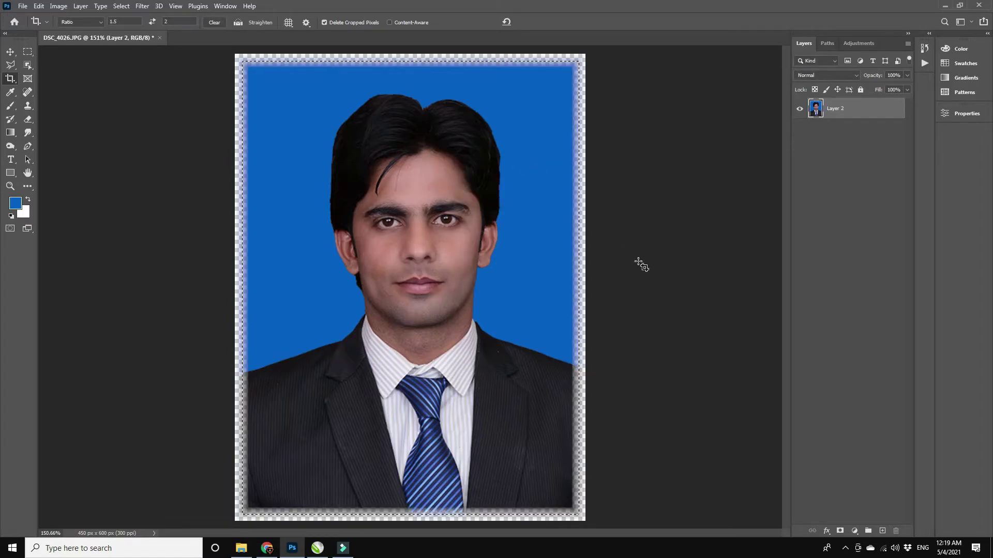
pyautogui.hotkey('ctrl', 'd')
pyautogui.click(39, 6)
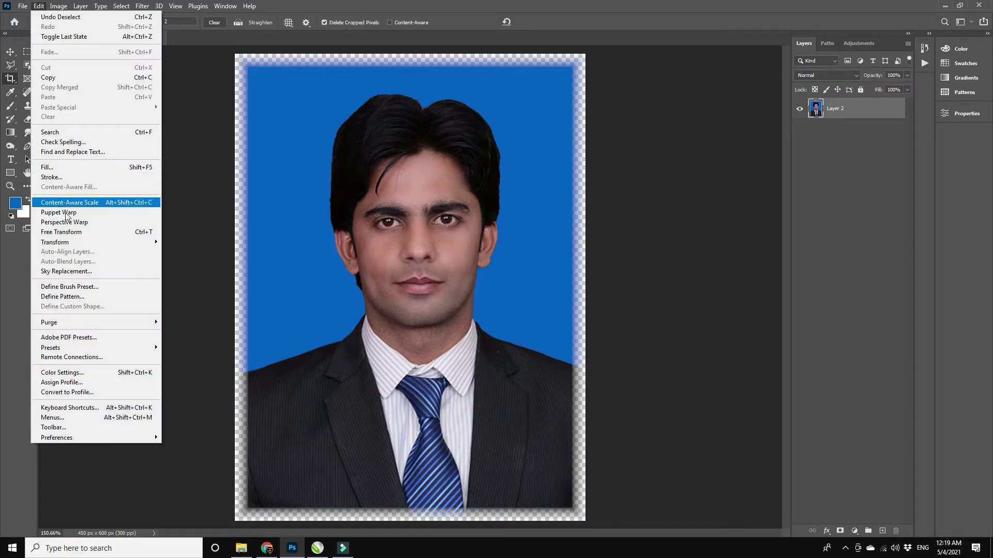
# Define the passport photo as a pattern named 'Pic 2'
pyautogui.click(110, 302)
pyautogui.click(464, 180)
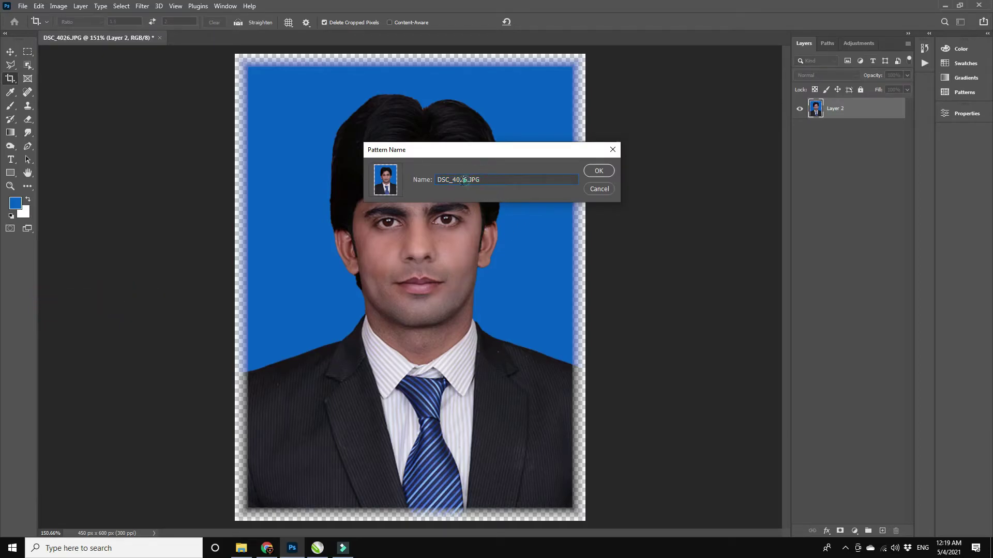
pyautogui.doubleClick(464, 181)
pyautogui.press('BackSpace')
pyautogui.write('P')
pyautogui.write('ic 2021')
pyautogui.click(598, 171)
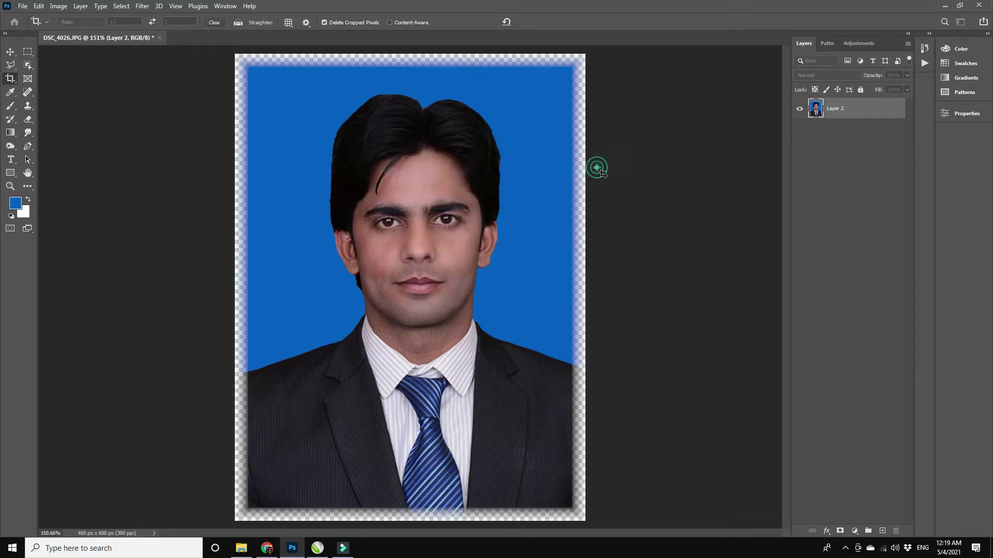
# Create a new white 6 x 4 inch document at 300 ppi
pyautogui.click(23, 6)
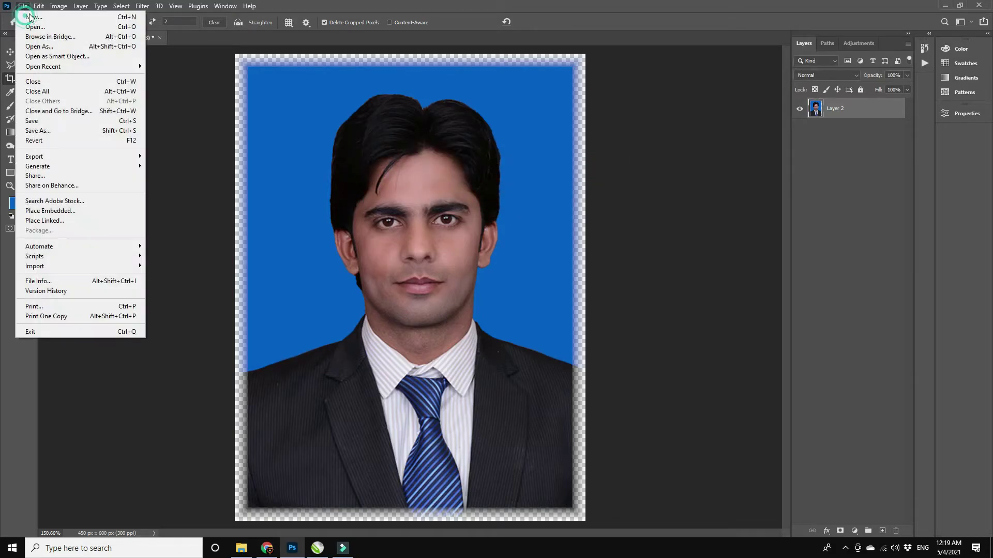
pyautogui.click(37, 17)
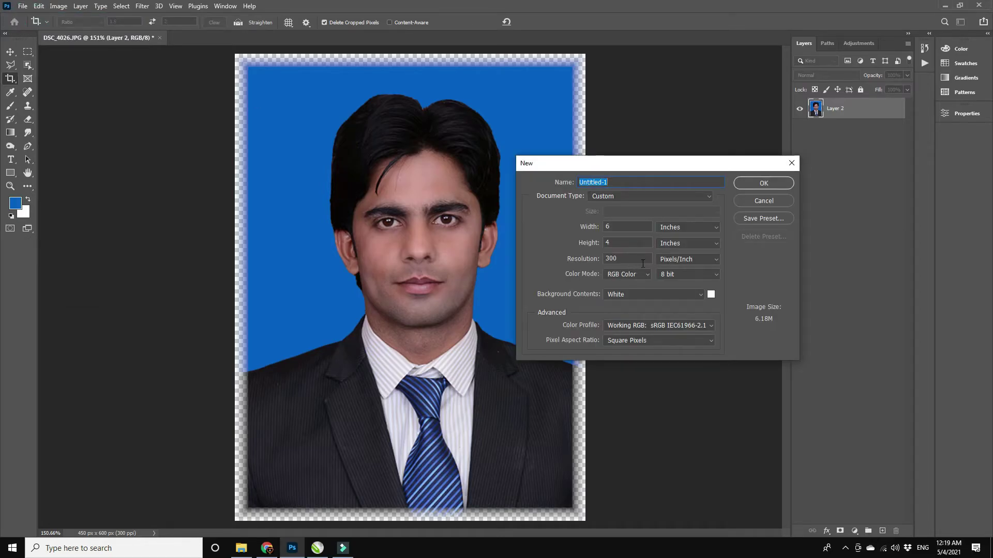
pyautogui.click(617, 242)
pyautogui.doubleClick(631, 258)
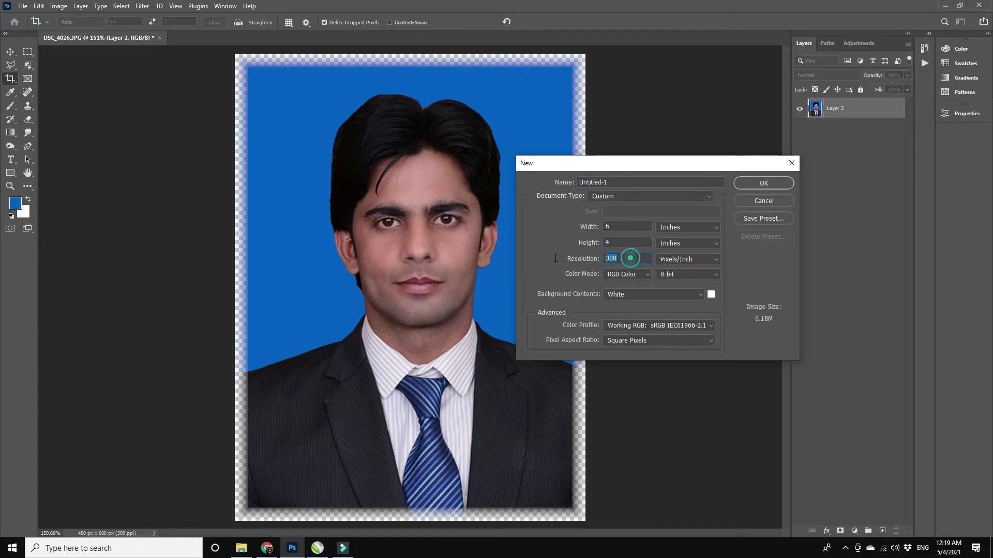
pyautogui.click(777, 185)
pyautogui.press('Escape')
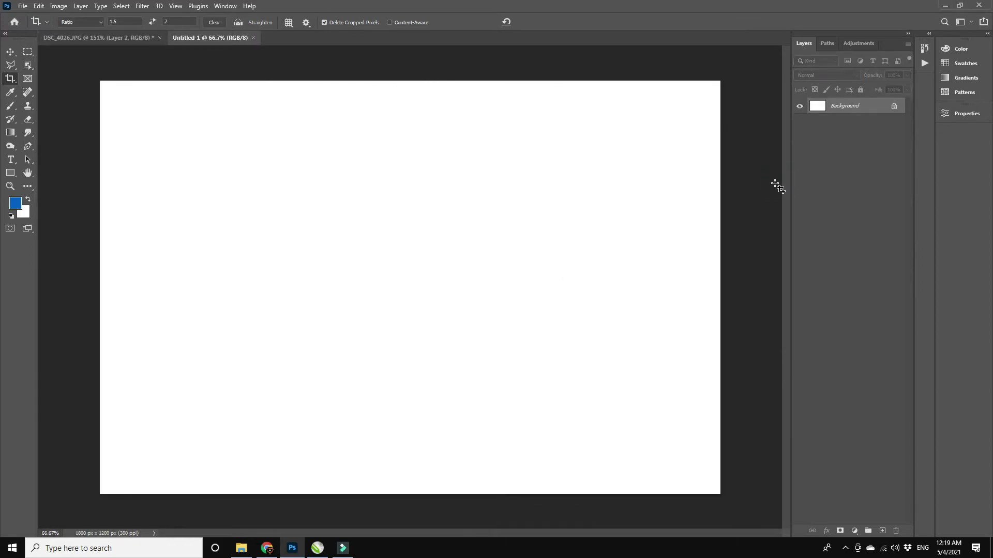
# Fill the sheet with the passport photo pattern, giving two rows of four photos
pyautogui.click(42, 7)
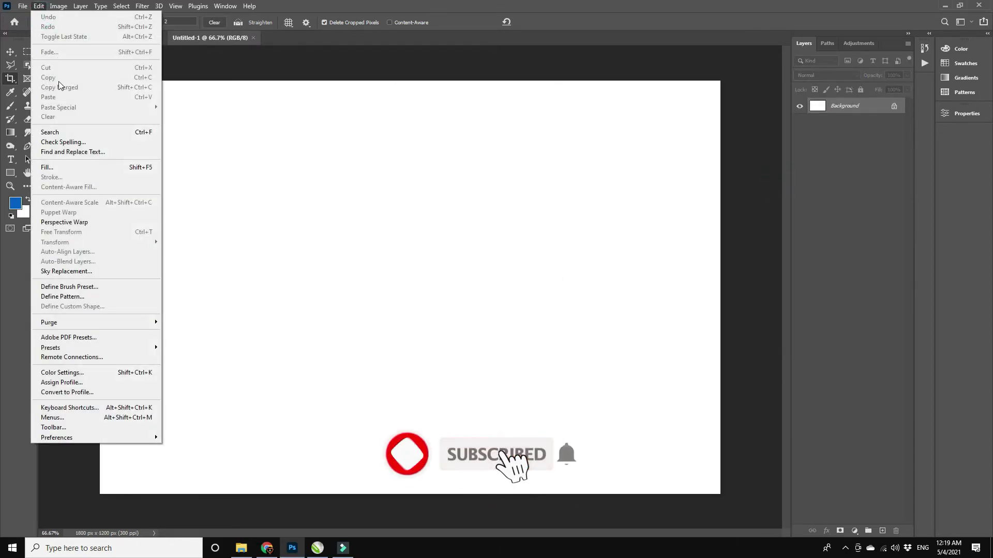
pyautogui.click(104, 168)
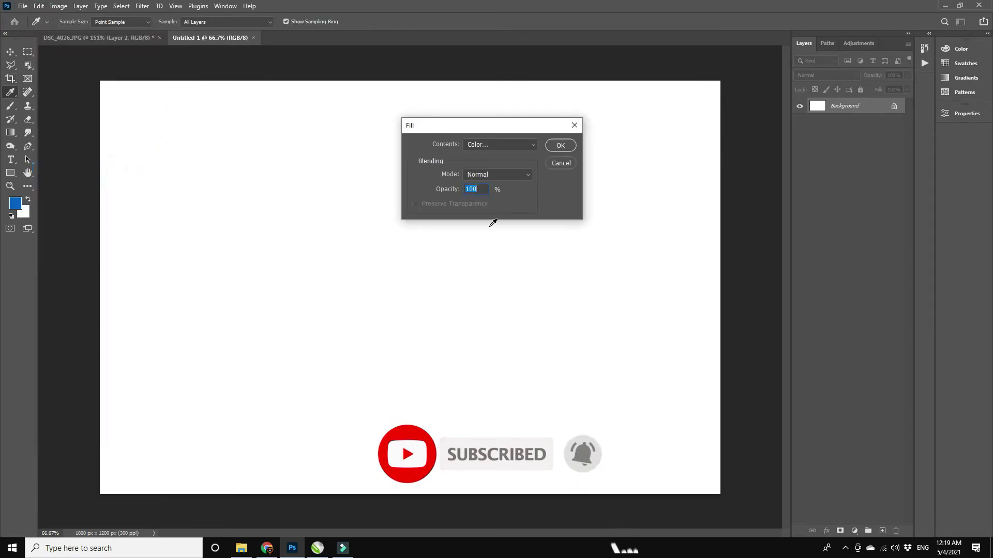
pyautogui.click(518, 146)
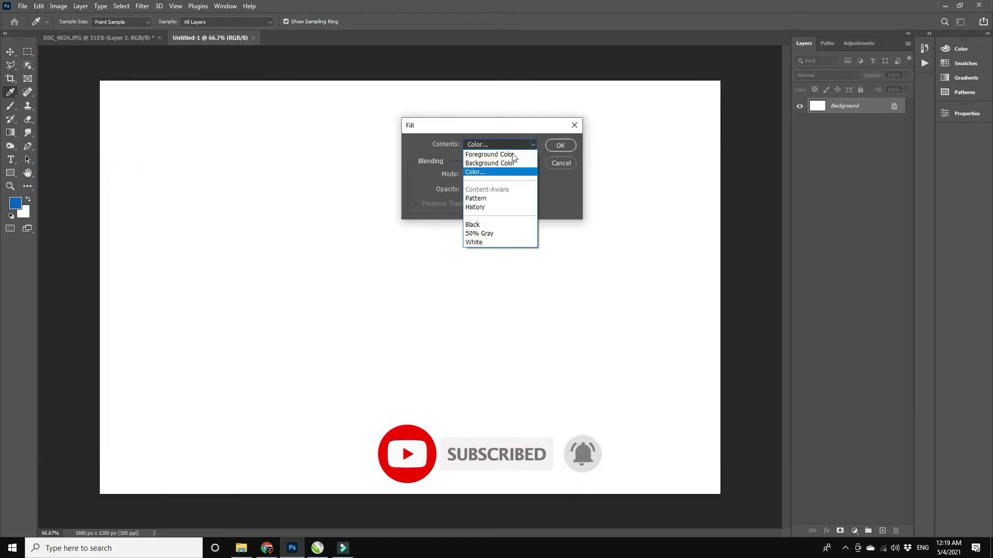
pyautogui.click(477, 198)
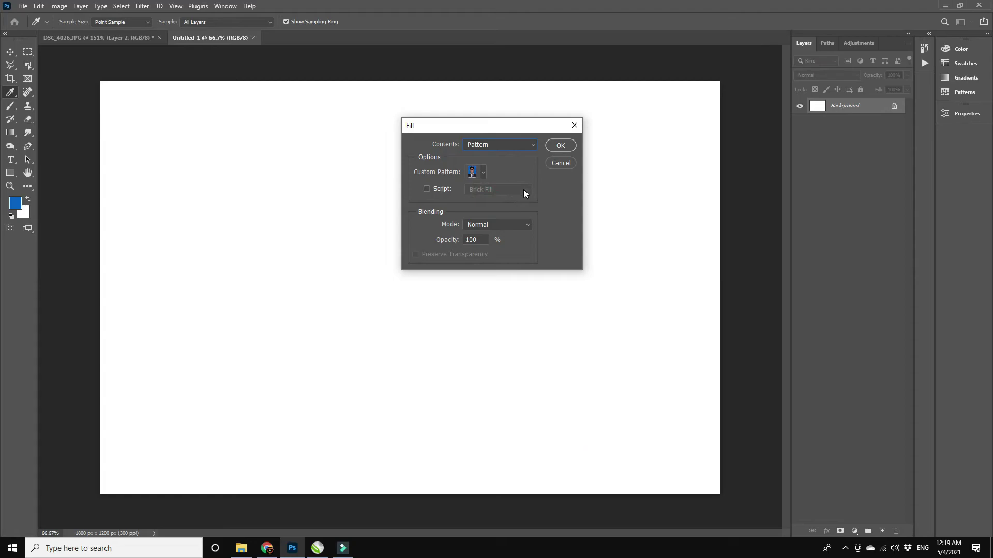
pyautogui.click(483, 172)
pyautogui.click(421, 239)
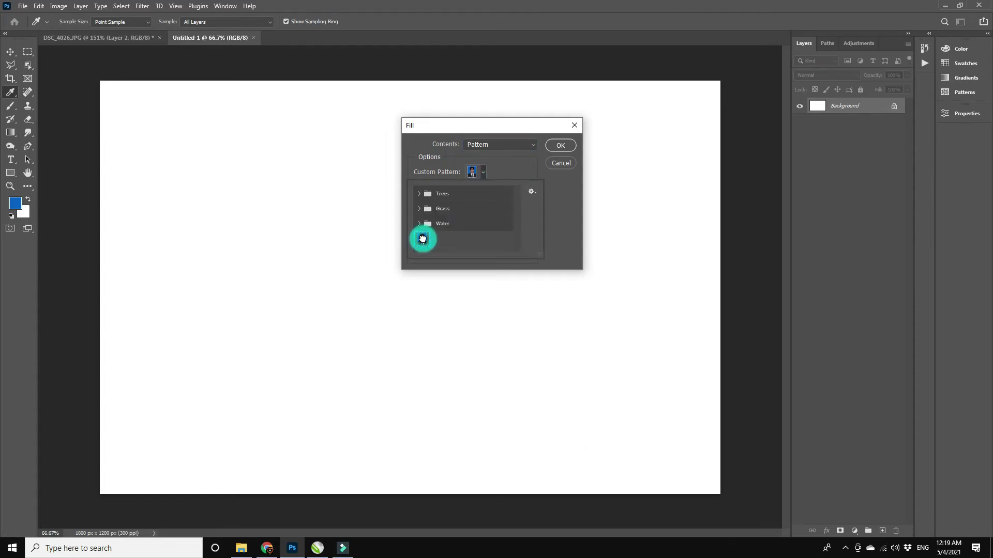
pyautogui.click(552, 148)
pyautogui.press('c')
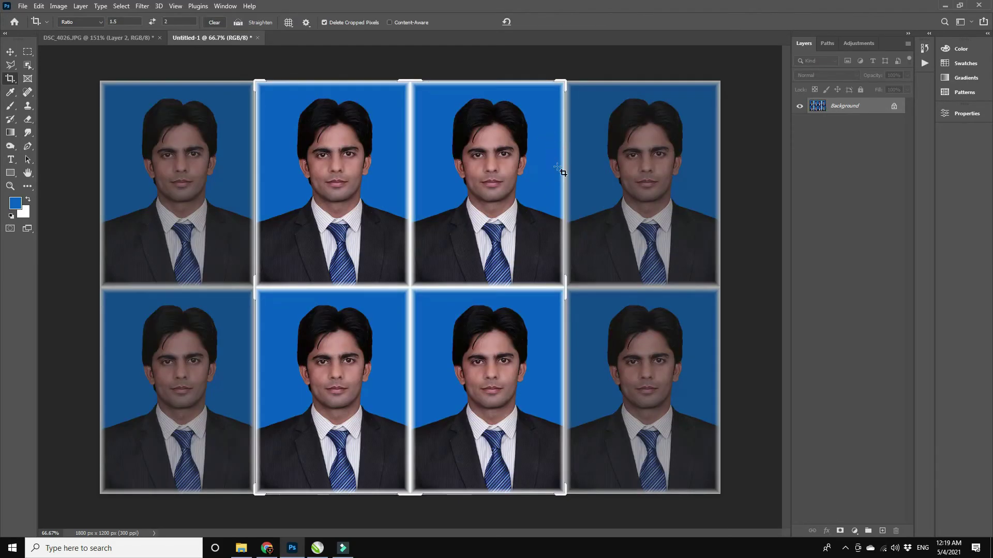
pyautogui.press('Escape')
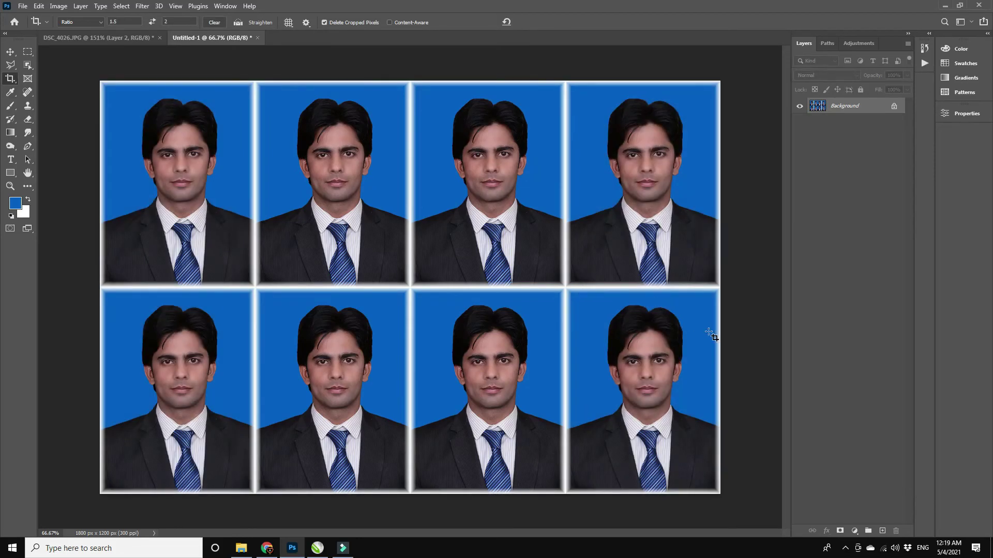
# Save the sheet to the Desktop as Pic 2021.jpg at Maximum quality 12, then dismiss the crop overlay
pyautogui.click(23, 7)
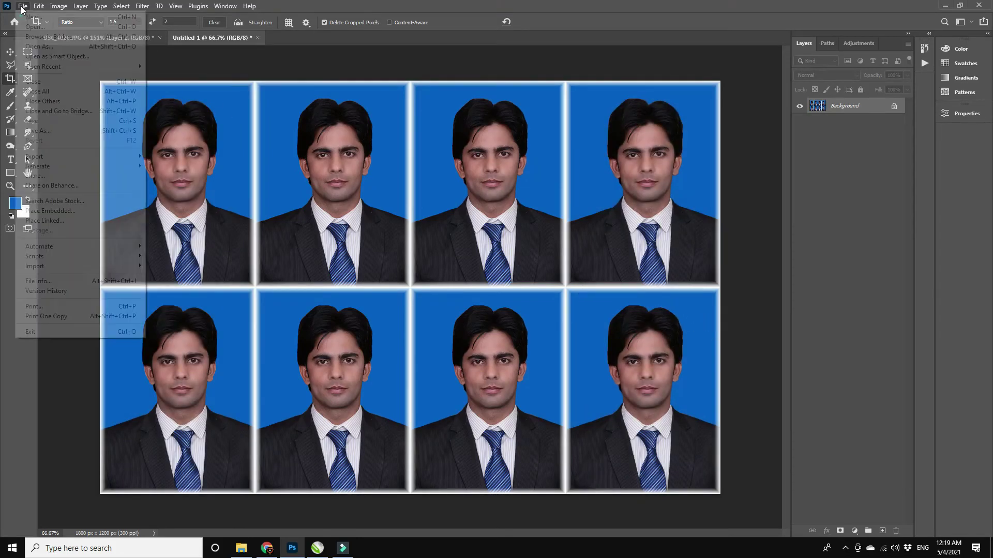
pyautogui.click(50, 130)
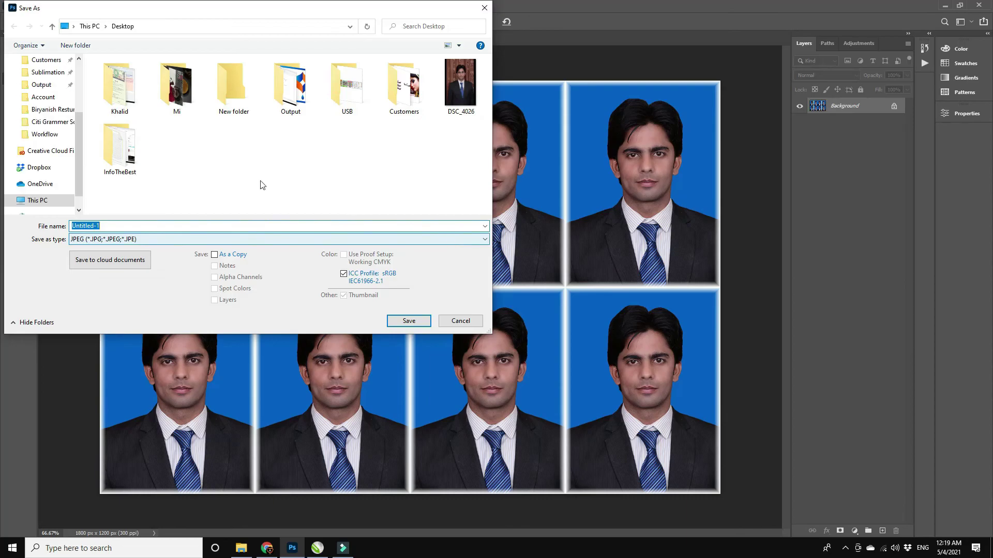
pyautogui.doubleClick(118, 223)
pyautogui.write('Pic 2021')
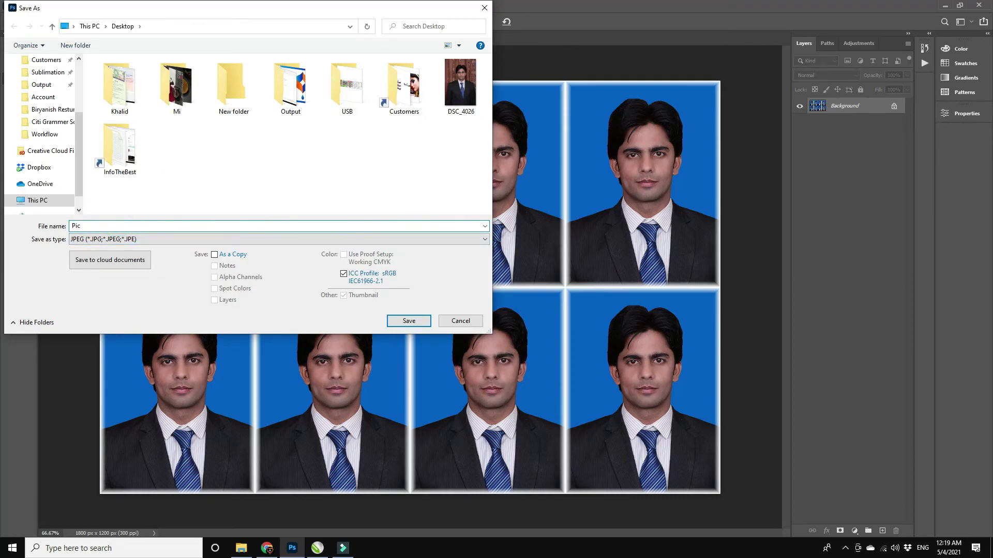
pyautogui.click(408, 321)
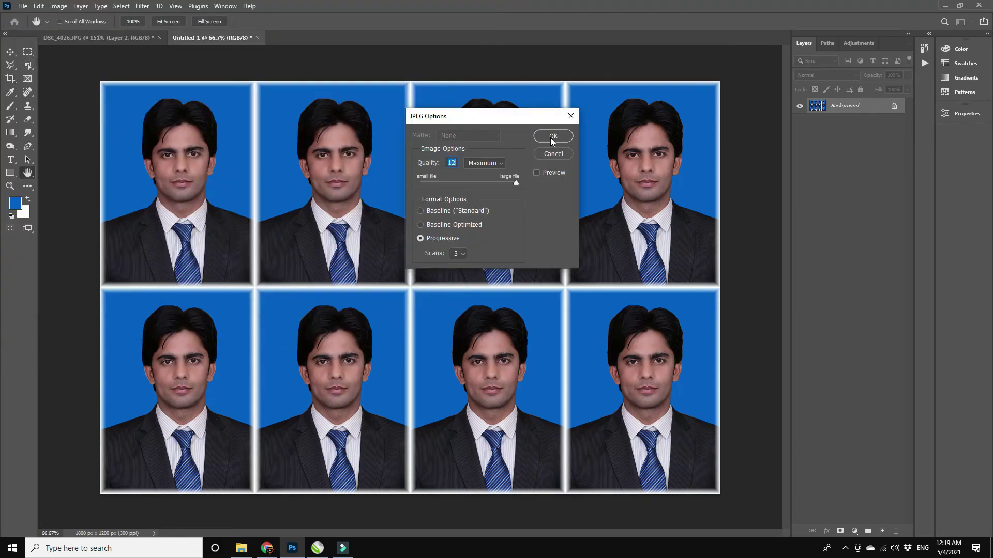
pyautogui.click(501, 164)
pyautogui.click(484, 200)
pyautogui.click(548, 137)
pyautogui.press('c')
pyautogui.press('Escape')
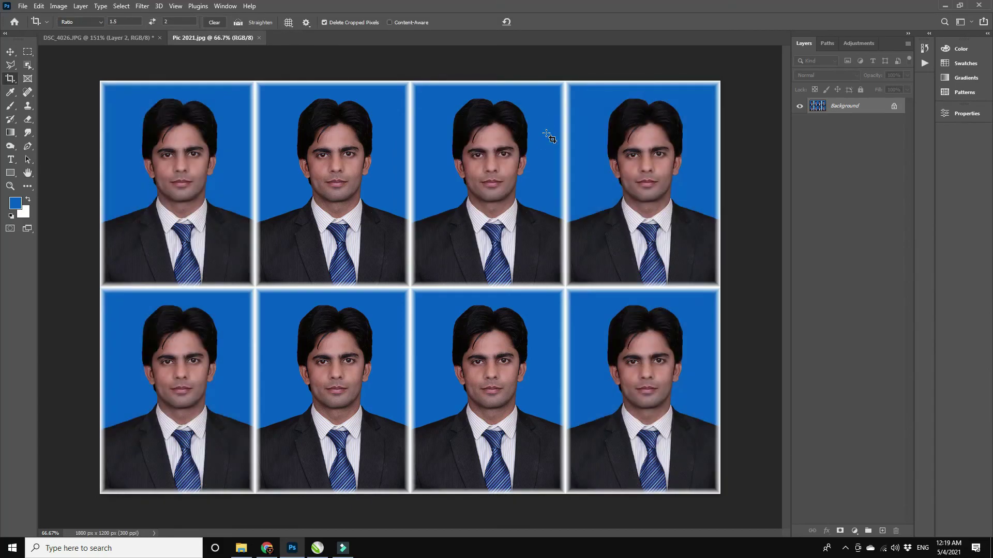